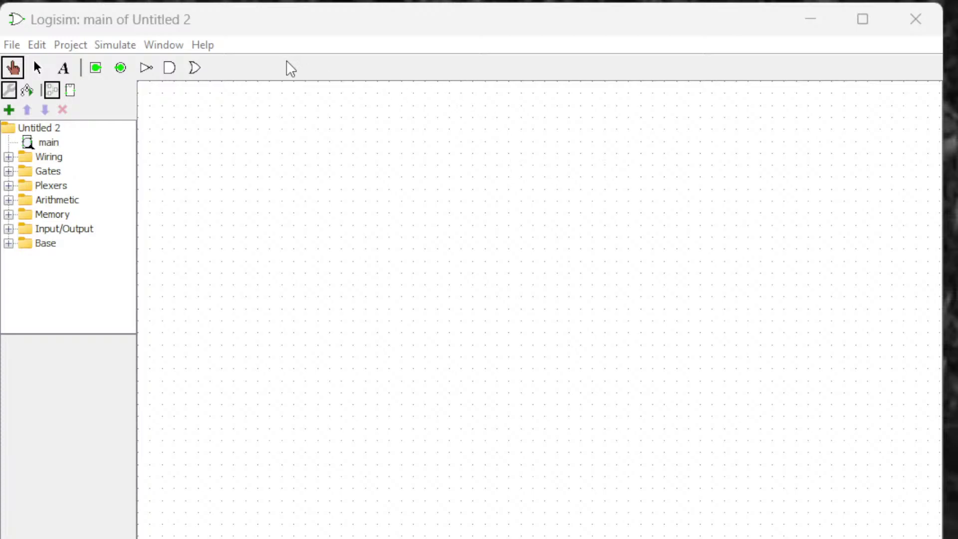
Add a new circuit named 'and' to the project through Project > Add Circuit.
{"action": "left_click", "coordinate": [70, 45]}
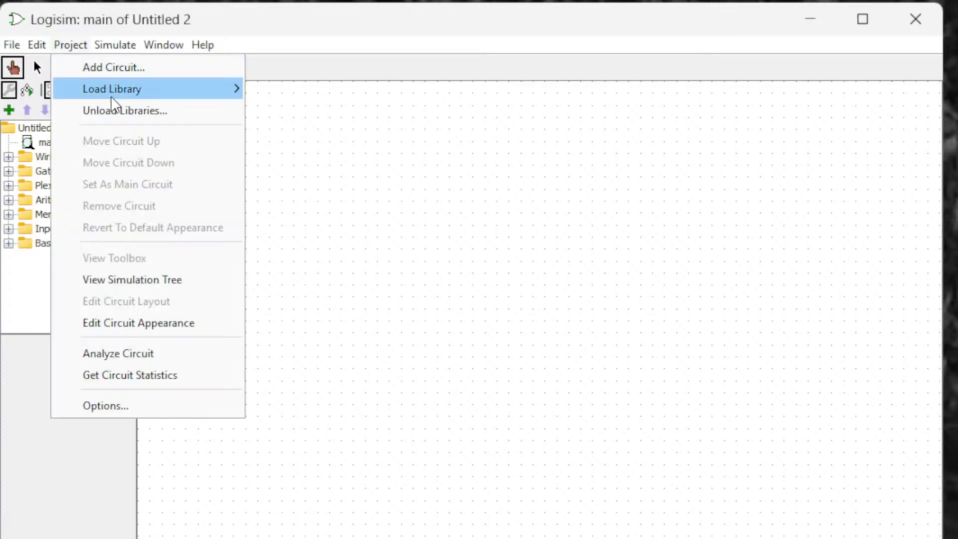
{"action": "left_click", "coordinate": [129, 67]}
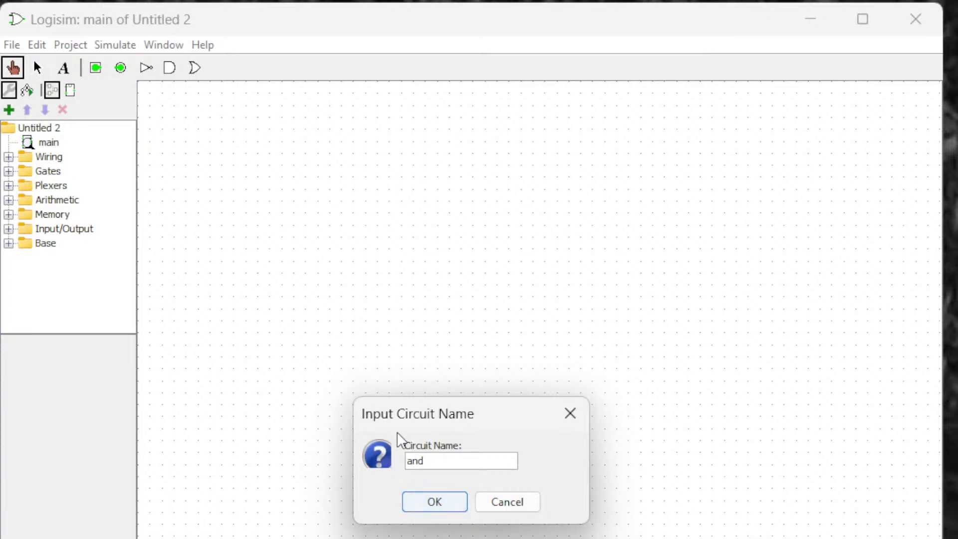
{"action": "left_click", "coordinate": [428, 510]}
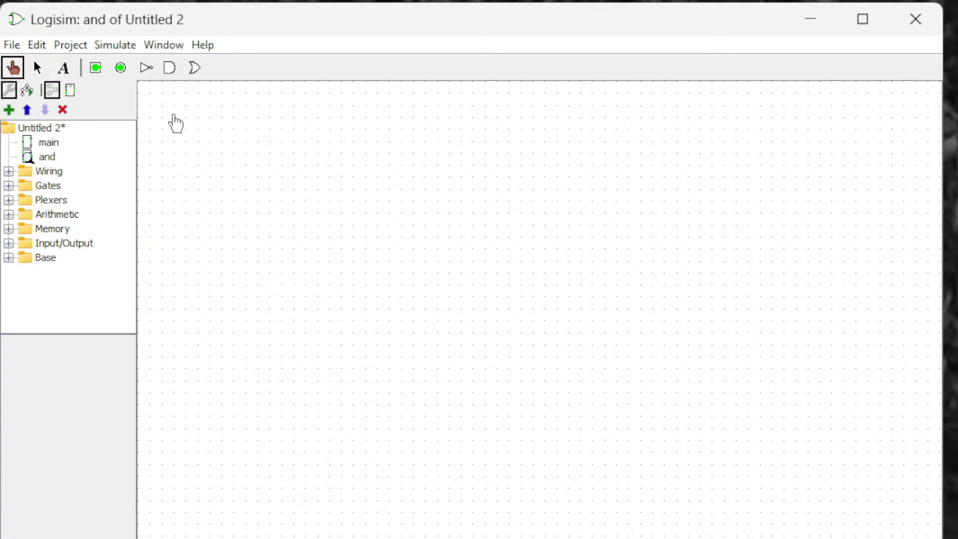
Place an AND gate on the canvas and set its Number of Inputs to 2.
{"action": "left_click", "coordinate": [170, 69]}
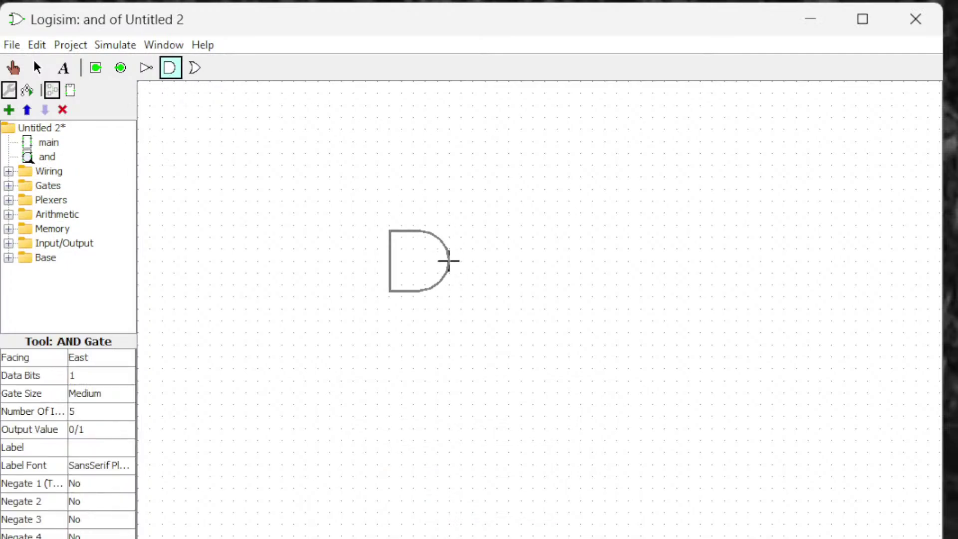
{"action": "left_click", "coordinate": [449, 260]}
{"action": "left_click", "coordinate": [108, 411]}
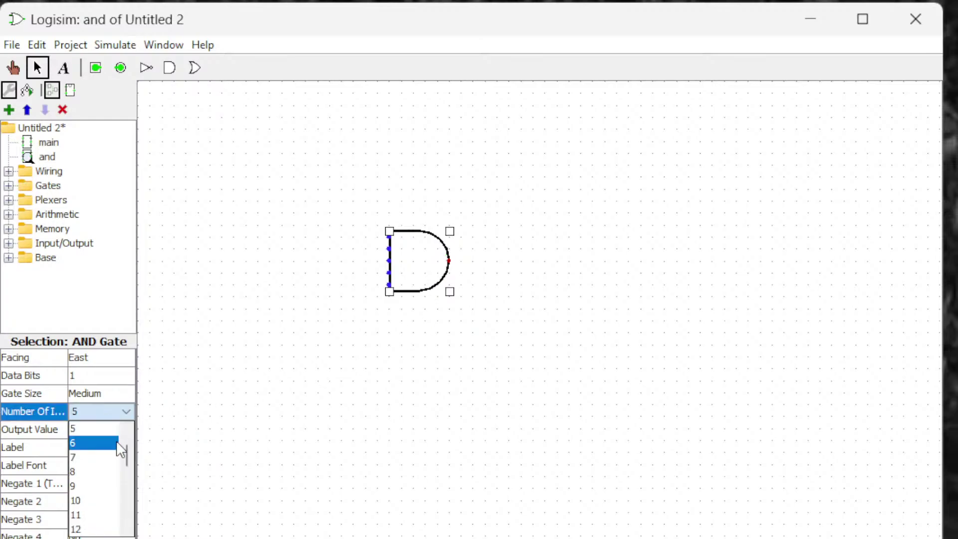
{"action": "scroll", "coordinate": [115, 444], "scroll_direction": "up", "scroll_amount": 1}
{"action": "left_click", "coordinate": [109, 429]}
{"action": "left_click", "coordinate": [281, 379]}
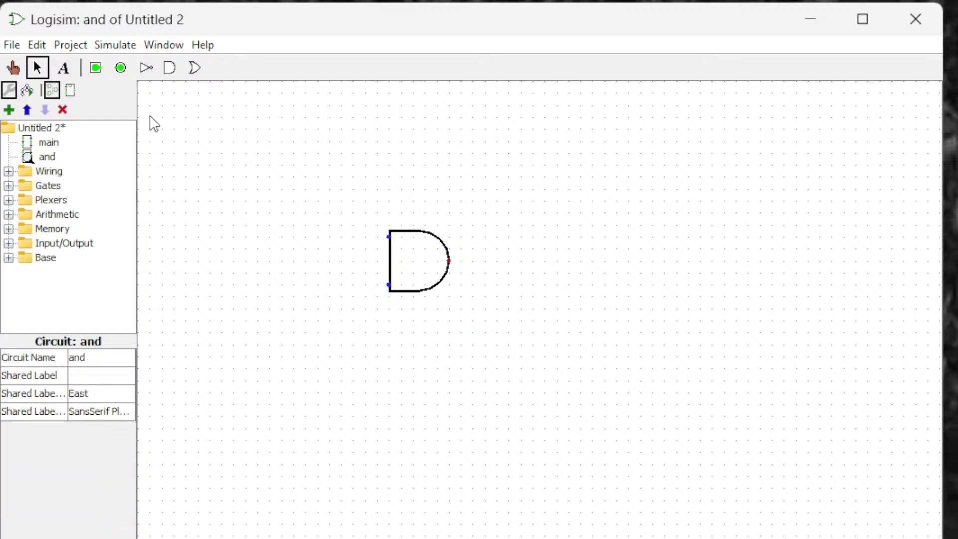
Add two input pins left of the gate, wired to its upper and lower inputs.
{"action": "left_click", "coordinate": [96, 68]}
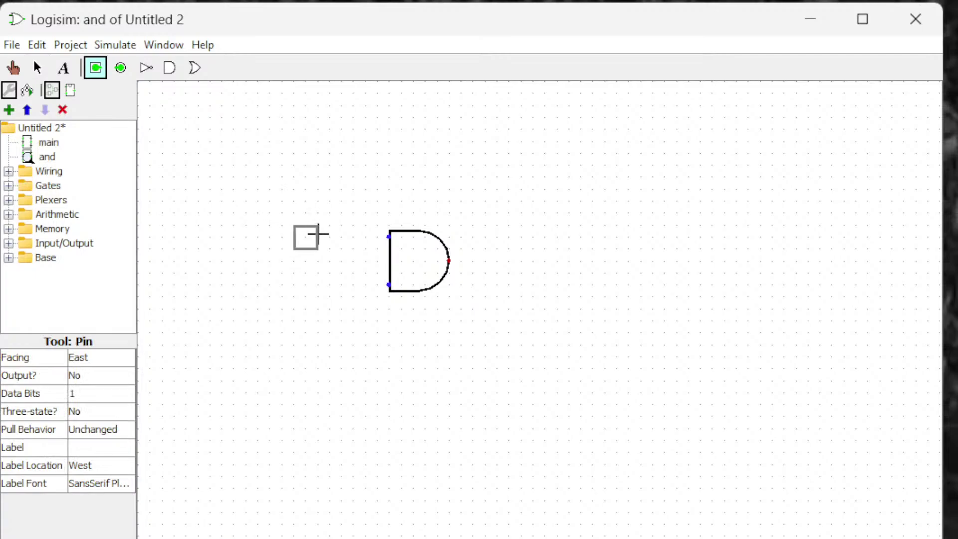
{"action": "left_click", "coordinate": [317, 238]}
{"action": "left_click_drag", "start_coordinate": [318, 237], "coordinate": [391, 248]}
{"action": "left_click", "coordinate": [335, 314]}
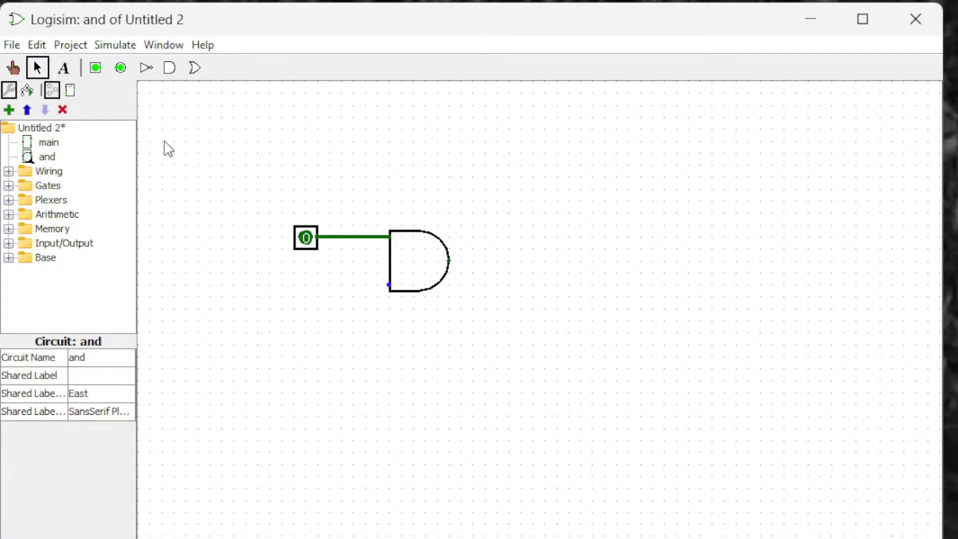
{"action": "left_click", "coordinate": [95, 68]}
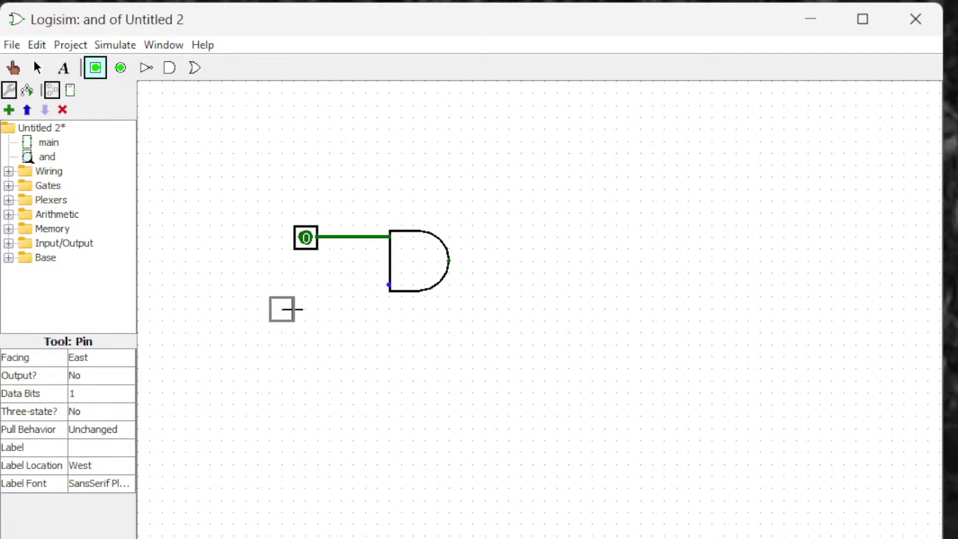
{"action": "left_click", "coordinate": [315, 279]}
{"action": "left_click_drag", "start_coordinate": [318, 285], "coordinate": [391, 299]}
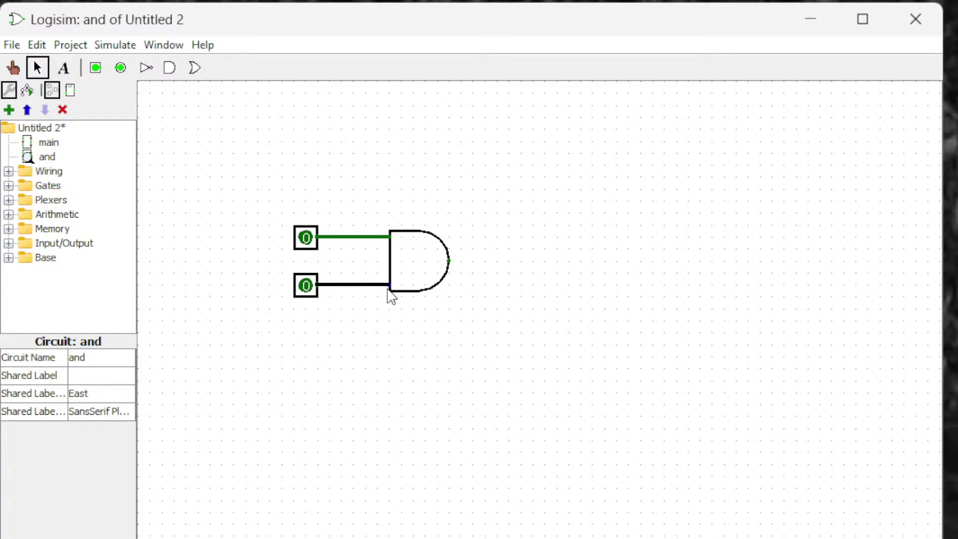
Add an output pin right of the gate and wire the gate's output to it.
{"action": "left_click", "coordinate": [120, 68]}
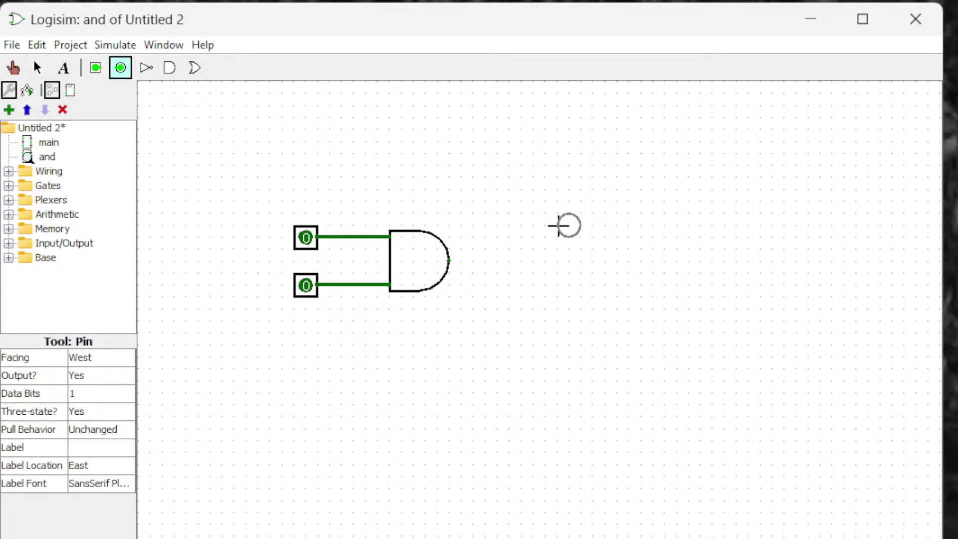
{"action": "left_click", "coordinate": [517, 260]}
{"action": "left_click_drag", "start_coordinate": [449, 260], "coordinate": [524, 261]}
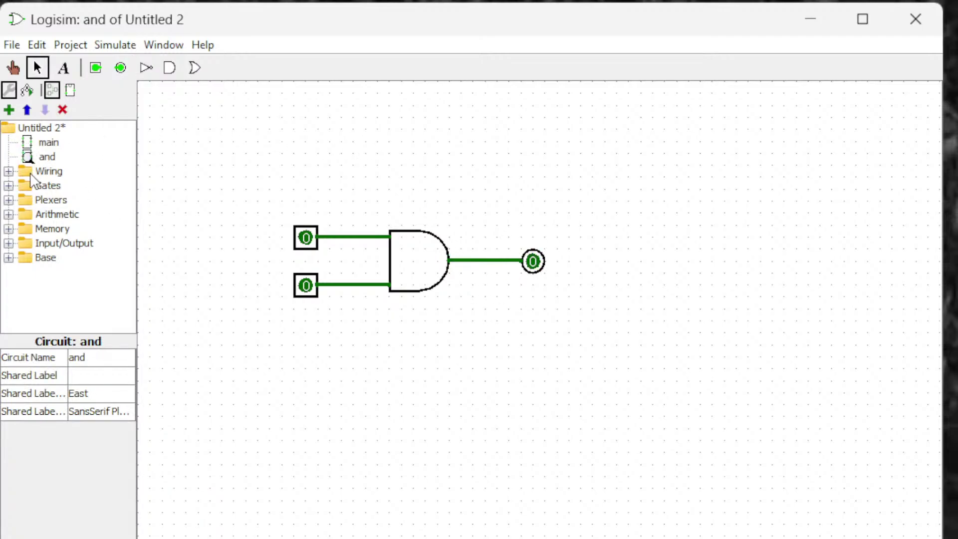
Open the main circuit and place one 'and' subcircuit block on its canvas.
{"action": "double_click", "coordinate": [29, 143]}
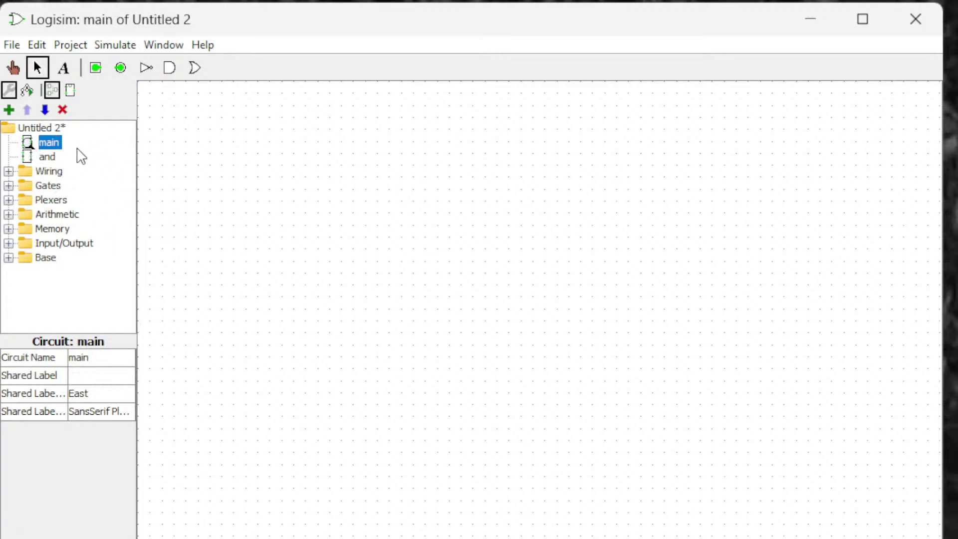
{"action": "left_click", "coordinate": [49, 157]}
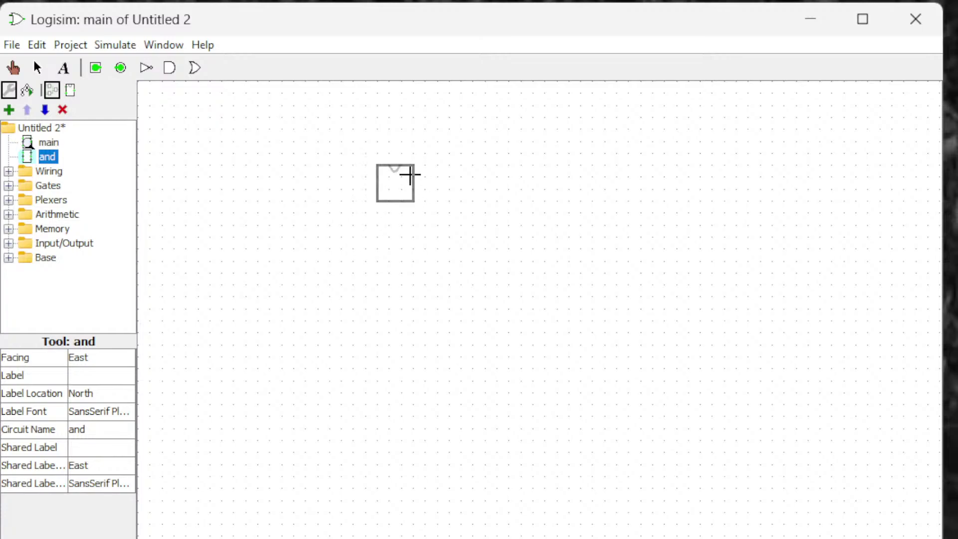
{"action": "left_click", "coordinate": [412, 180]}
{"action": "left_click", "coordinate": [444, 421]}
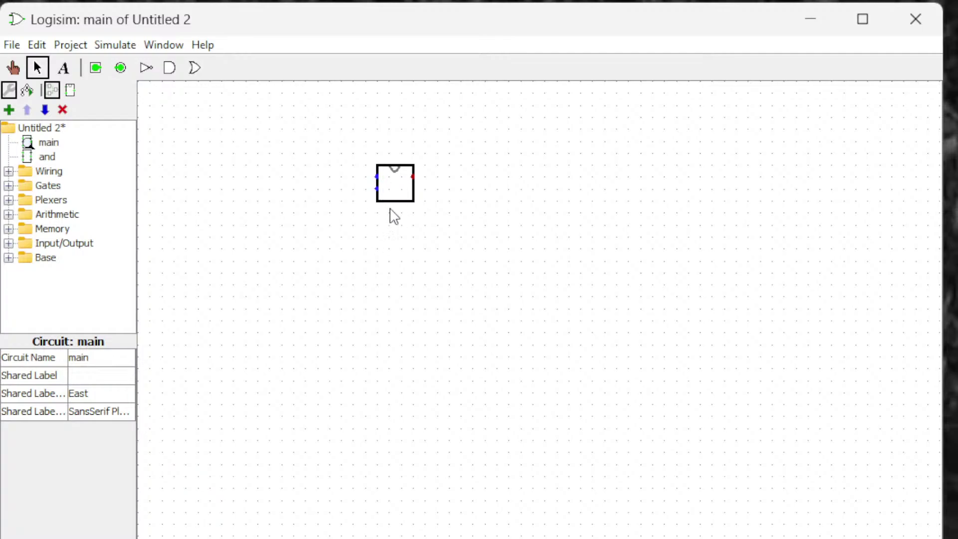
Add two input pins wired to the 'and' block's upper and lower inputs.
{"action": "left_click", "coordinate": [94, 69]}
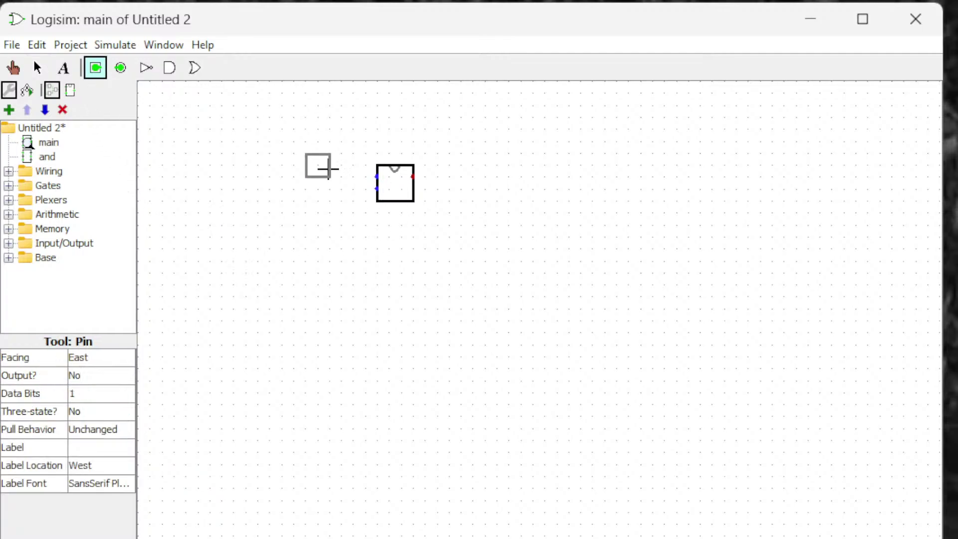
{"action": "left_click", "coordinate": [343, 166]}
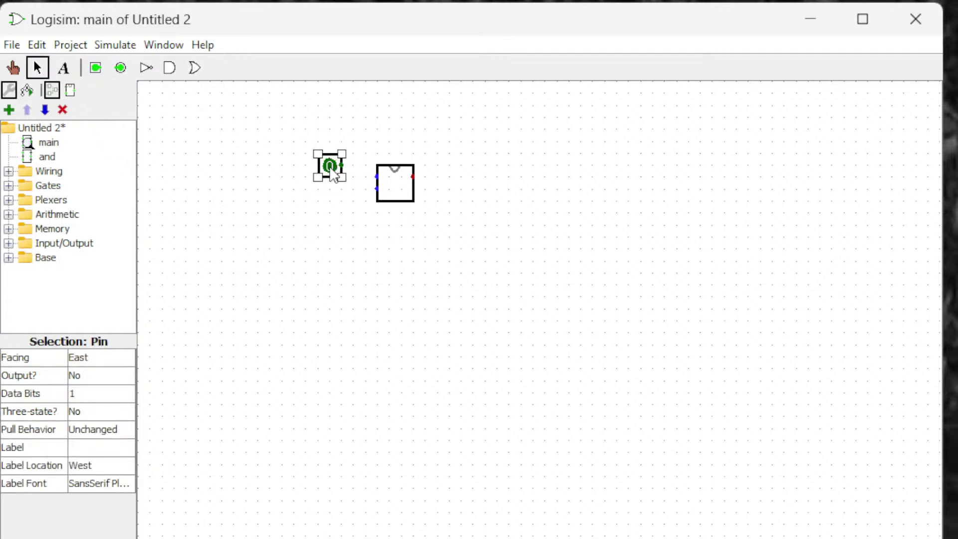
{"action": "left_click_drag", "start_coordinate": [329, 166], "coordinate": [351, 176]}
{"action": "left_click", "coordinate": [351, 227]}
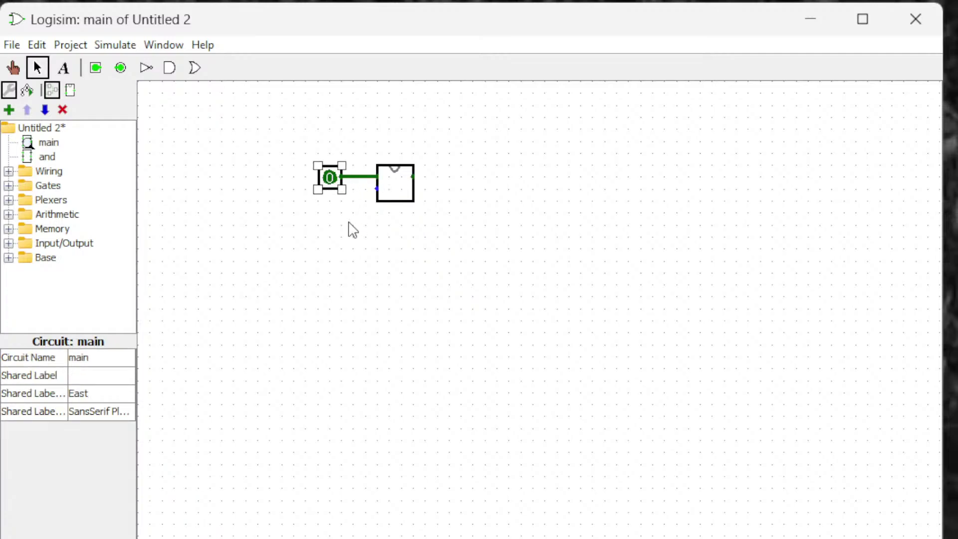
{"action": "left_click", "coordinate": [96, 68]}
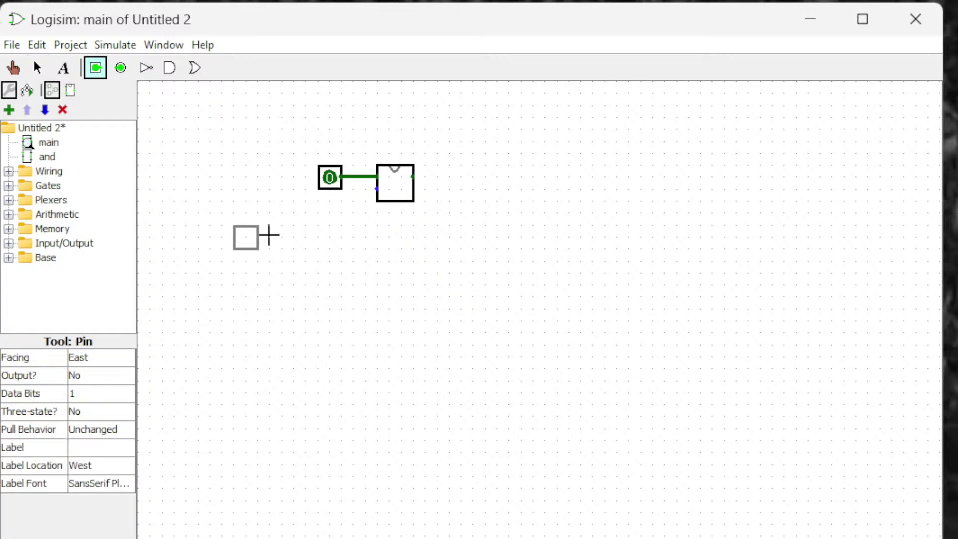
{"action": "left_click", "coordinate": [342, 213]}
{"action": "left_click_drag", "start_coordinate": [342, 213], "coordinate": [376, 191]}
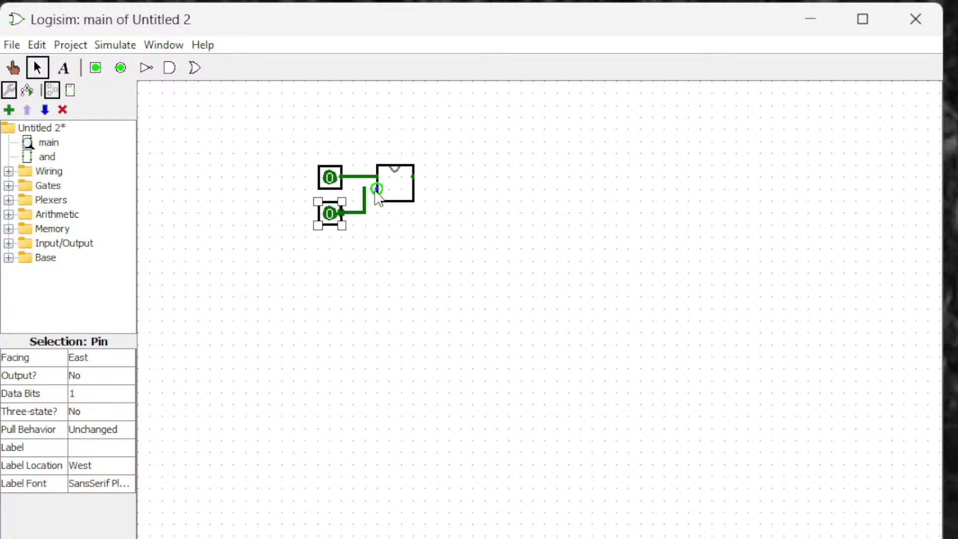
{"action": "left_click", "coordinate": [355, 265]}
Place an LED from Input/Output right of the block and wire the block's output to it.
{"action": "left_click", "coordinate": [9, 258]}
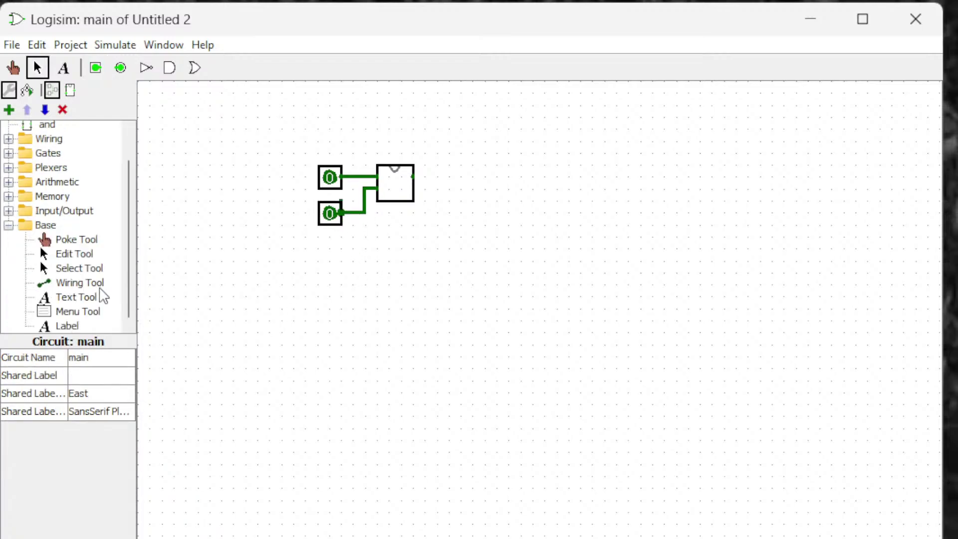
{"action": "left_click", "coordinate": [9, 211]}
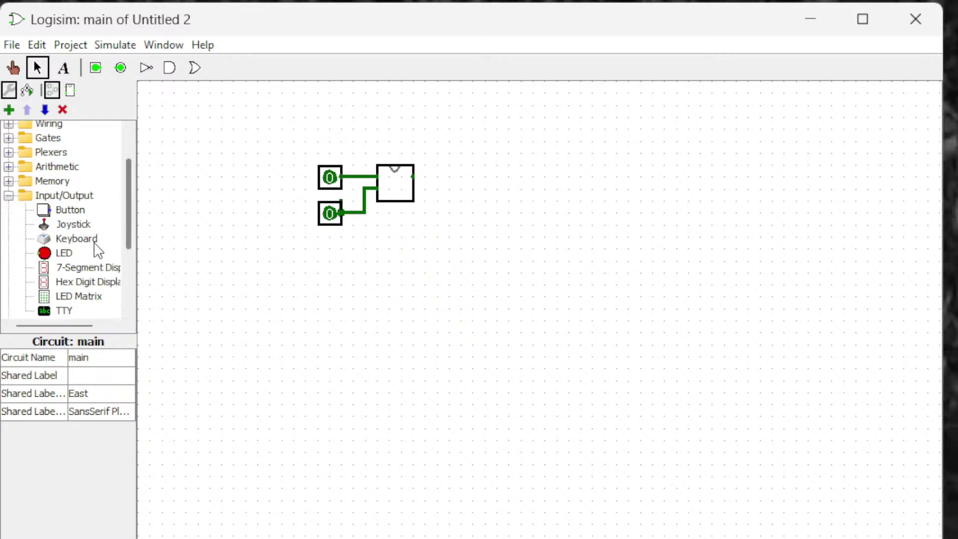
{"action": "left_click", "coordinate": [64, 253]}
{"action": "left_click", "coordinate": [462, 177]}
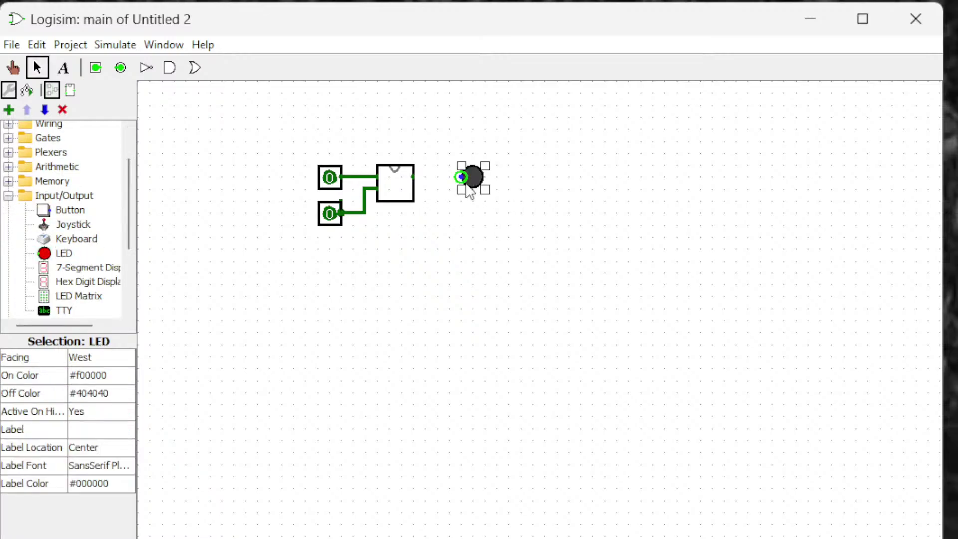
{"action": "left_click", "coordinate": [425, 186]}
{"action": "left_click_drag", "start_coordinate": [412, 177], "coordinate": [464, 190]}
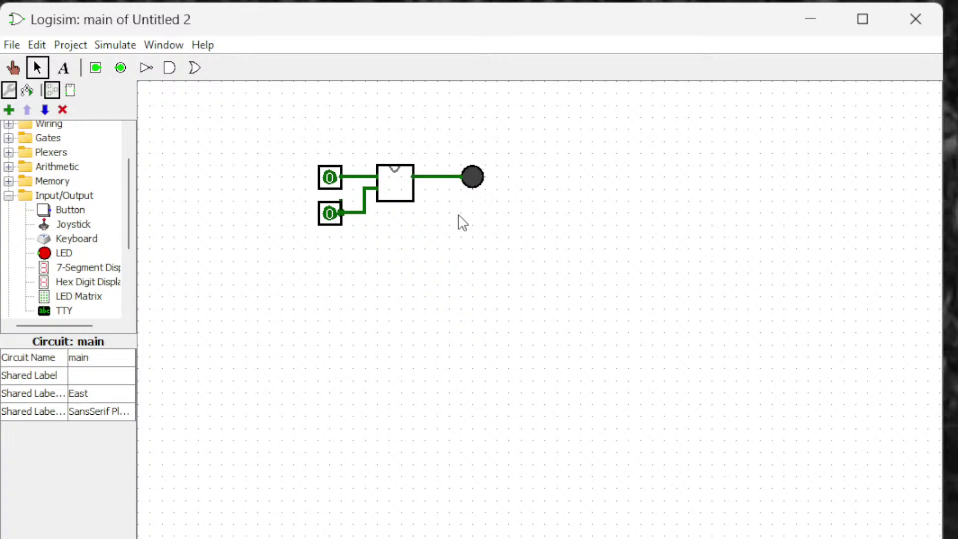
{"action": "left_click", "coordinate": [13, 68]}
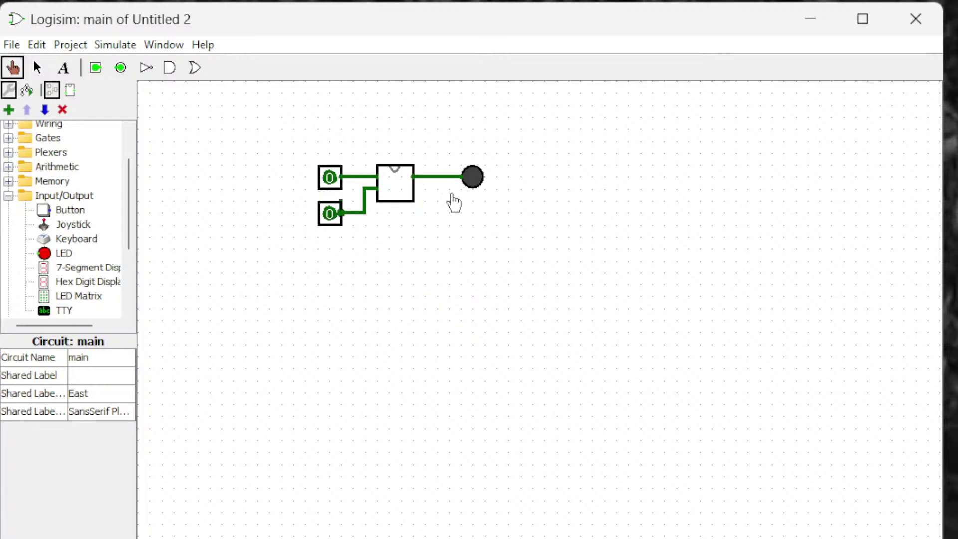
Set both input pins to 1 to light the LED, toggling each input off and on to verify.
{"action": "left_click", "coordinate": [330, 179]}
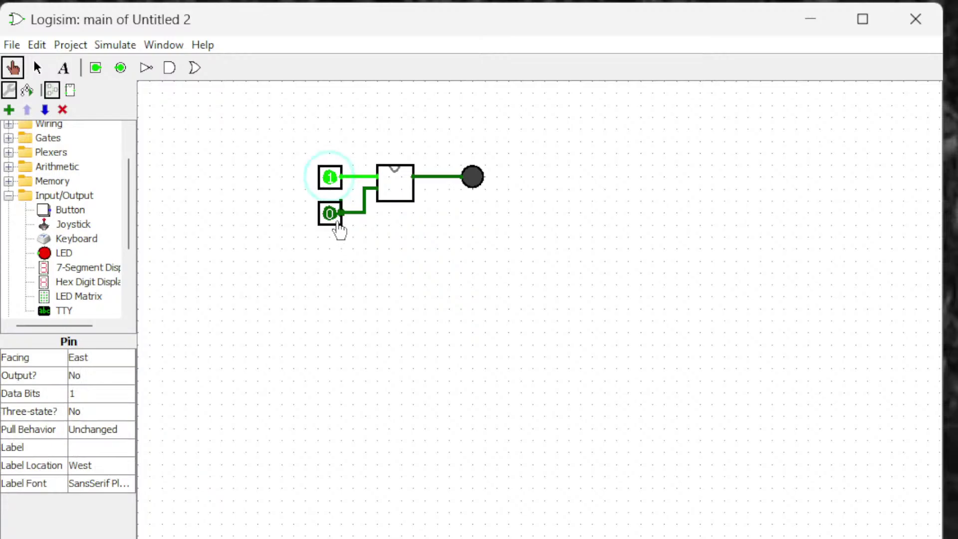
{"action": "left_click", "coordinate": [331, 221]}
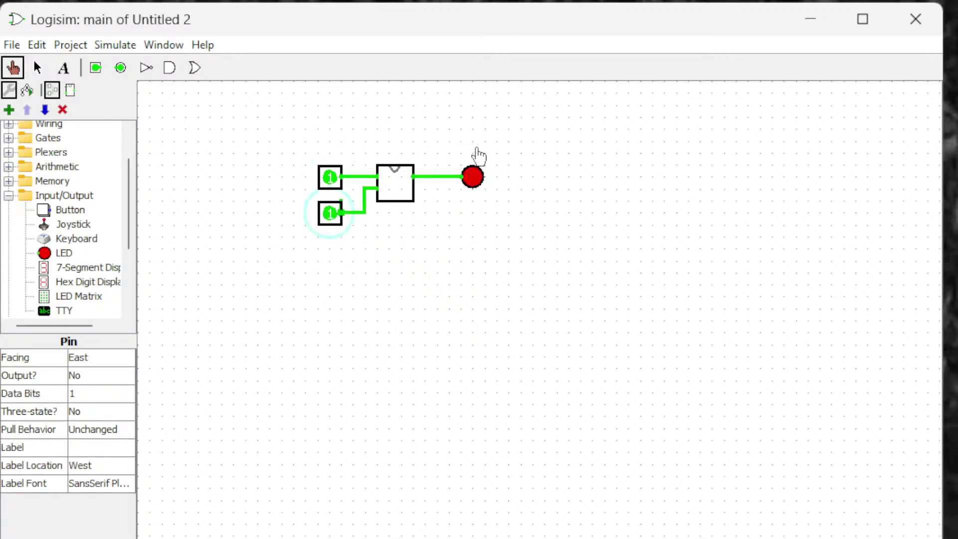
{"action": "left_click", "coordinate": [330, 214]}
{"action": "left_click", "coordinate": [332, 220]}
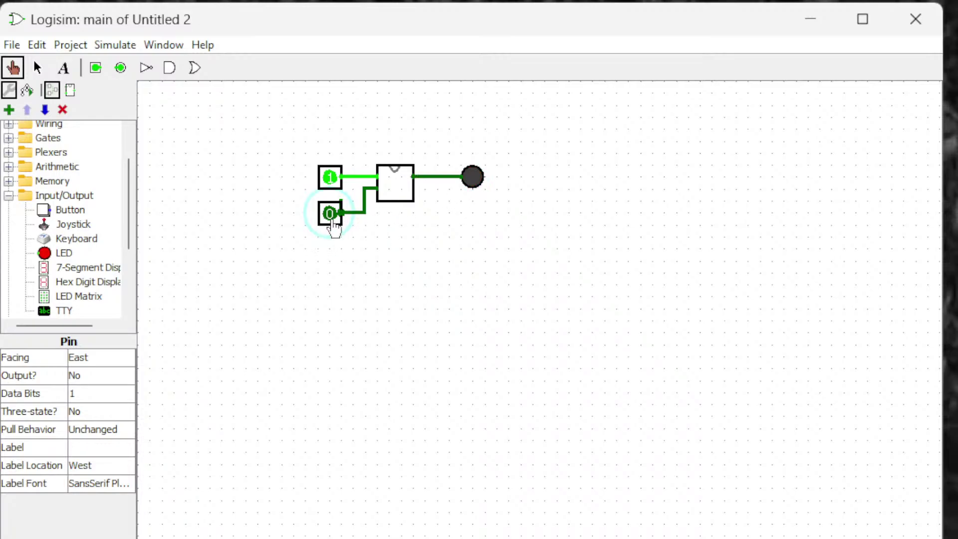
{"action": "left_click", "coordinate": [332, 220]}
{"action": "left_click", "coordinate": [329, 177]}
{"action": "left_click", "coordinate": [330, 178]}
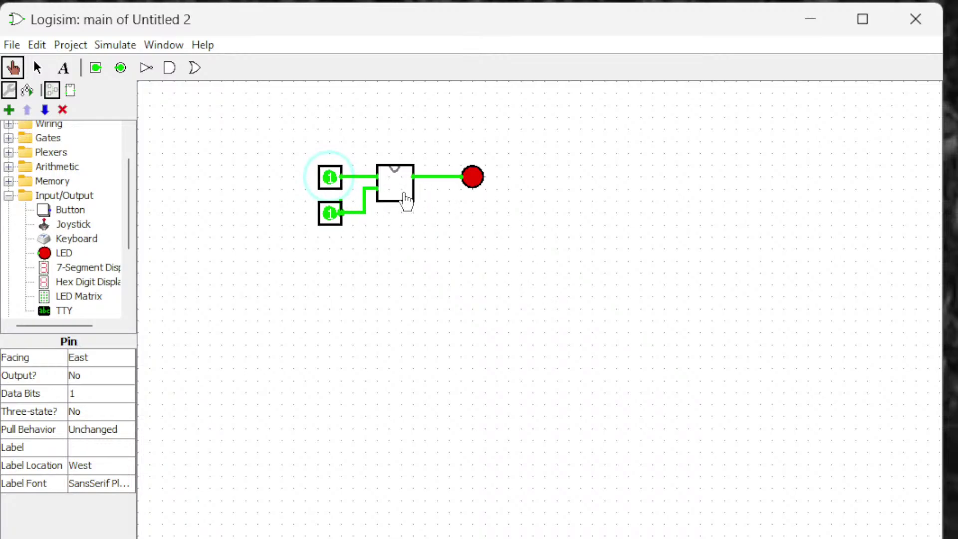
{"action": "left_click_drag", "start_coordinate": [137, 202], "coordinate": [131, 150]}
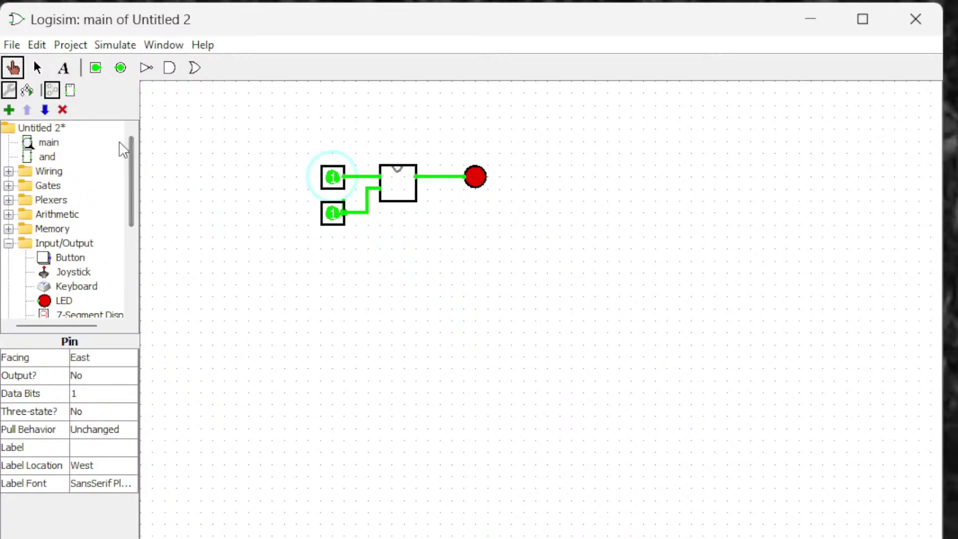
{"action": "left_click", "coordinate": [30, 158]}
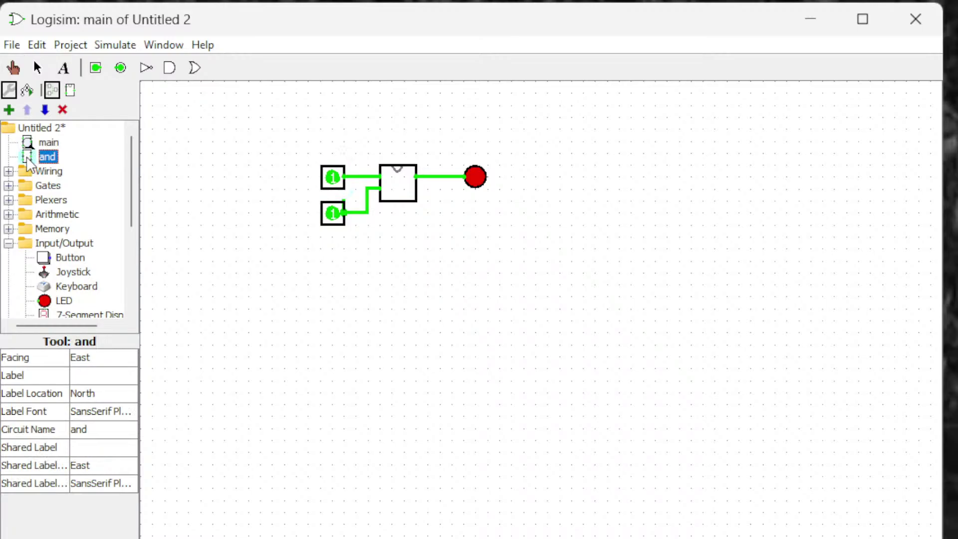
Open the 'and' subcircuit from the explorer to view its AND gate and pins.
{"action": "double_click", "coordinate": [28, 158]}
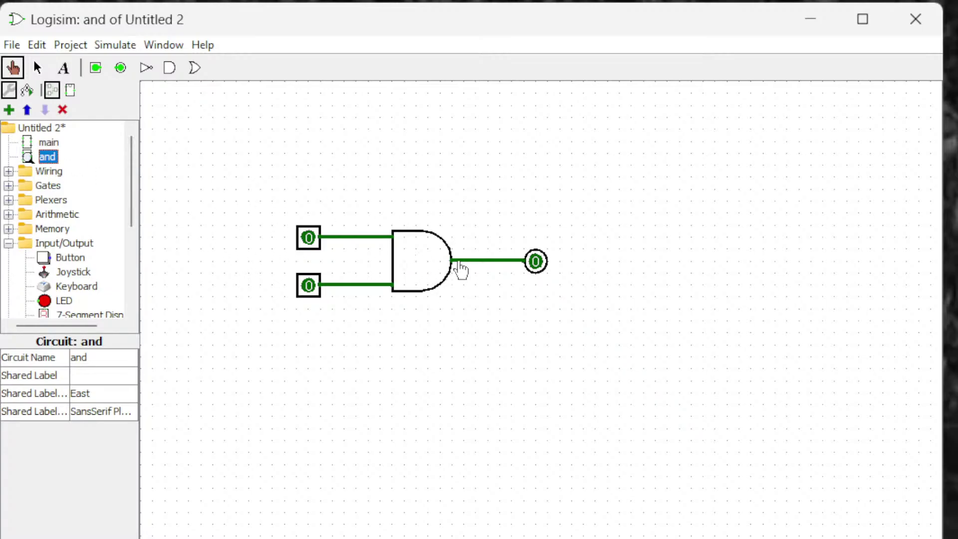
In the appearance editor, move the default box to the middle and stretch it into a large square.
{"action": "left_click", "coordinate": [74, 91]}
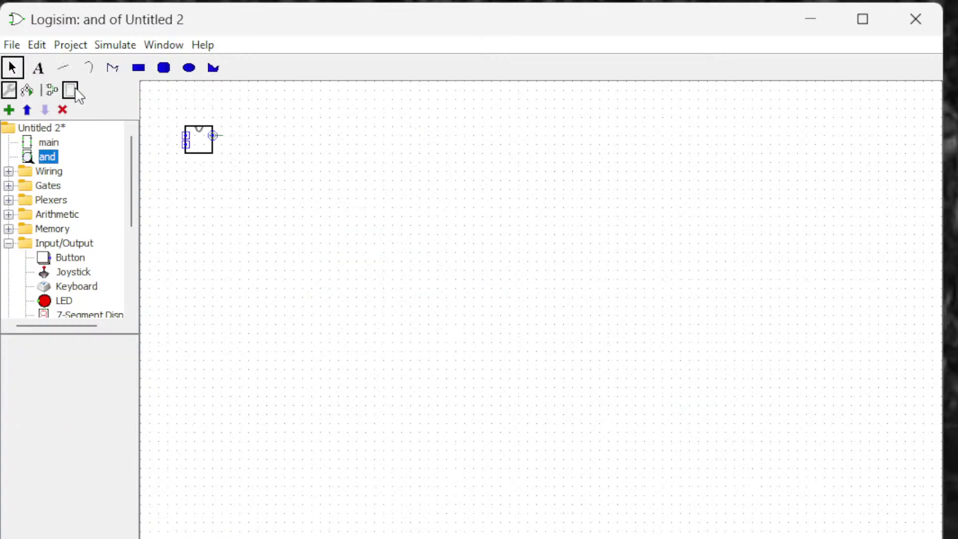
{"action": "left_click", "coordinate": [201, 157]}
{"action": "left_click_drag", "start_coordinate": [207, 153], "coordinate": [353, 304]}
{"action": "left_click_drag", "start_coordinate": [379, 269], "coordinate": [472, 185]}
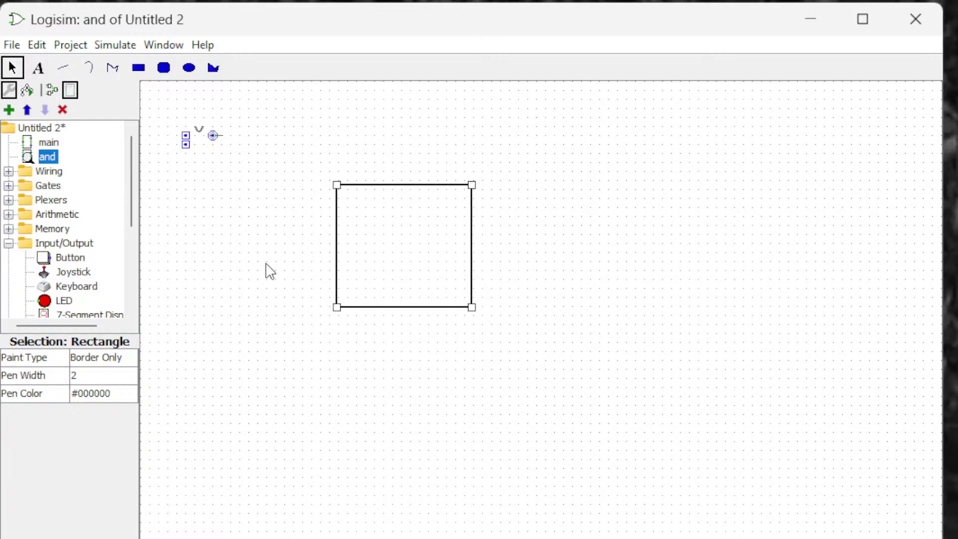
{"action": "left_click", "coordinate": [187, 142]}
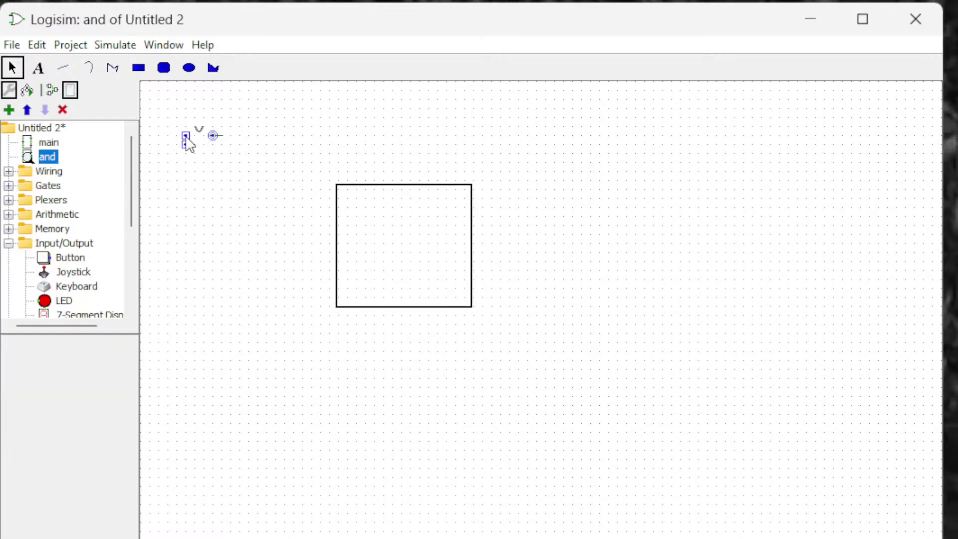
Put both input ports on the square's left edge, the output on the right, and the anchor at the centre.
{"action": "left_click_drag", "start_coordinate": [186, 139], "coordinate": [330, 207]}
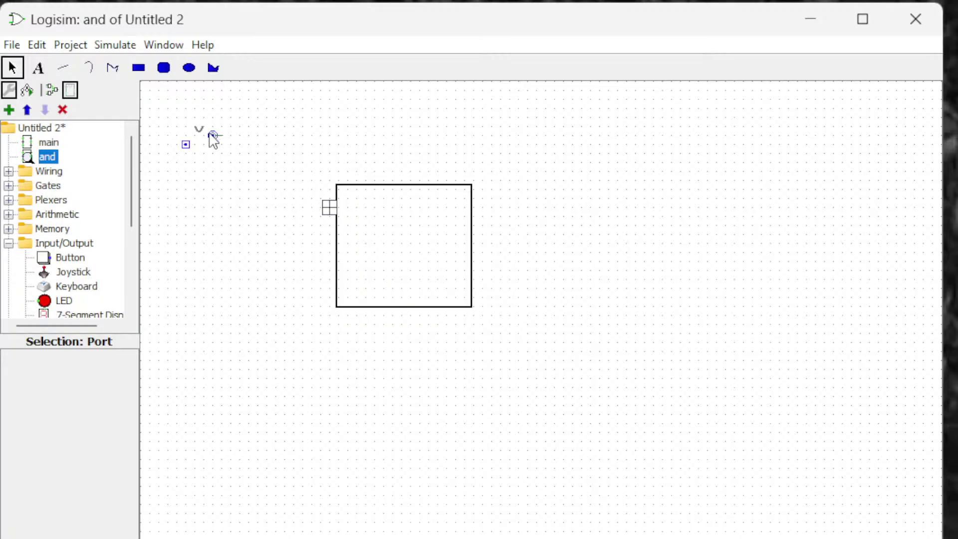
{"action": "left_click_drag", "start_coordinate": [189, 149], "coordinate": [332, 256]}
{"action": "left_click_drag", "start_coordinate": [321, 295], "coordinate": [321, 296]}
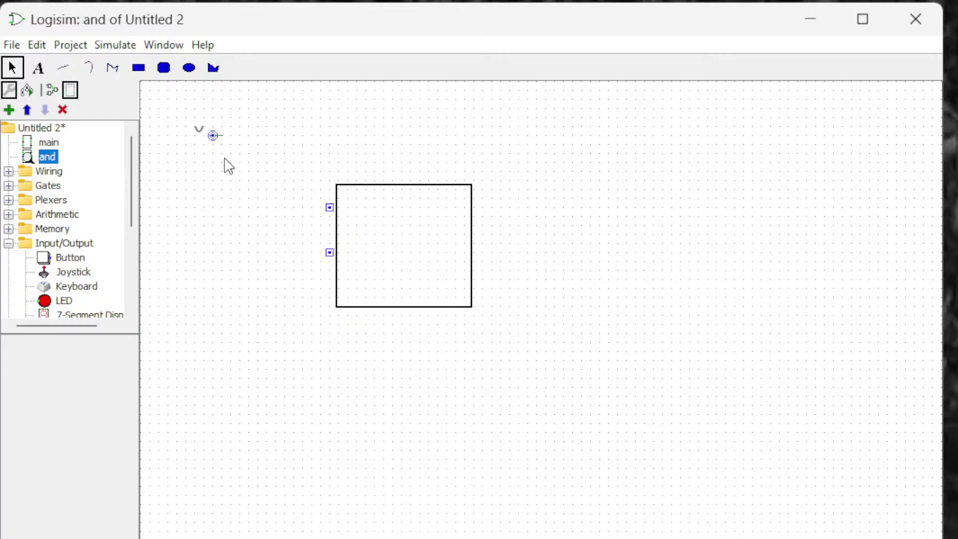
{"action": "left_click_drag", "start_coordinate": [214, 142], "coordinate": [464, 243]}
{"action": "left_click", "coordinate": [430, 274]}
{"action": "left_click", "coordinate": [214, 137]}
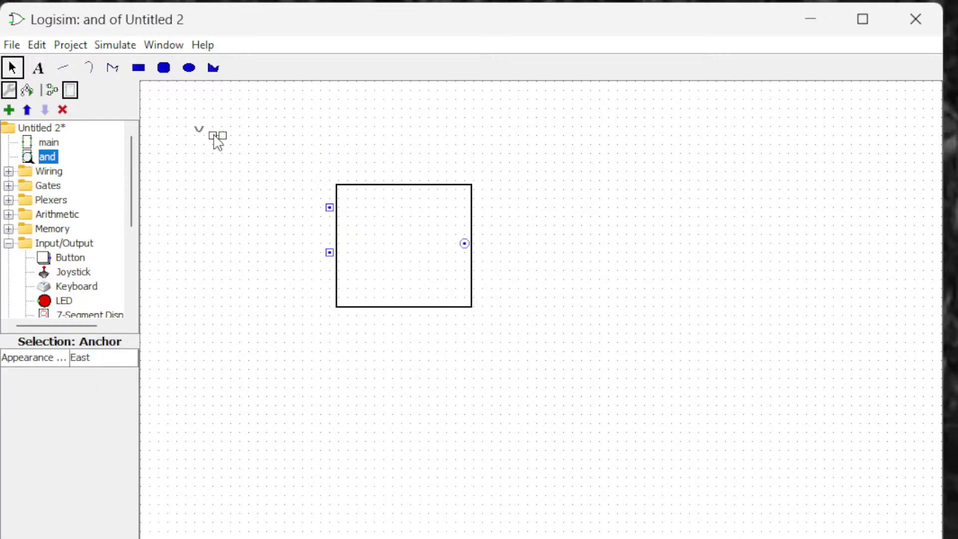
{"action": "left_click_drag", "start_coordinate": [217, 142], "coordinate": [409, 260]}
Drag the grey notch curve into the square and bend it into a small arc.
{"action": "left_click", "coordinate": [414, 266]}
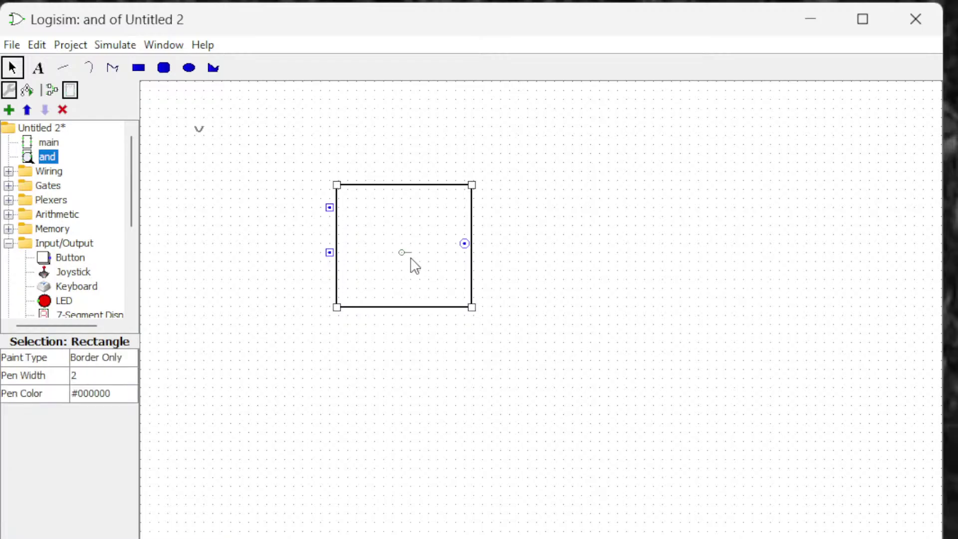
{"action": "left_click", "coordinate": [197, 135]}
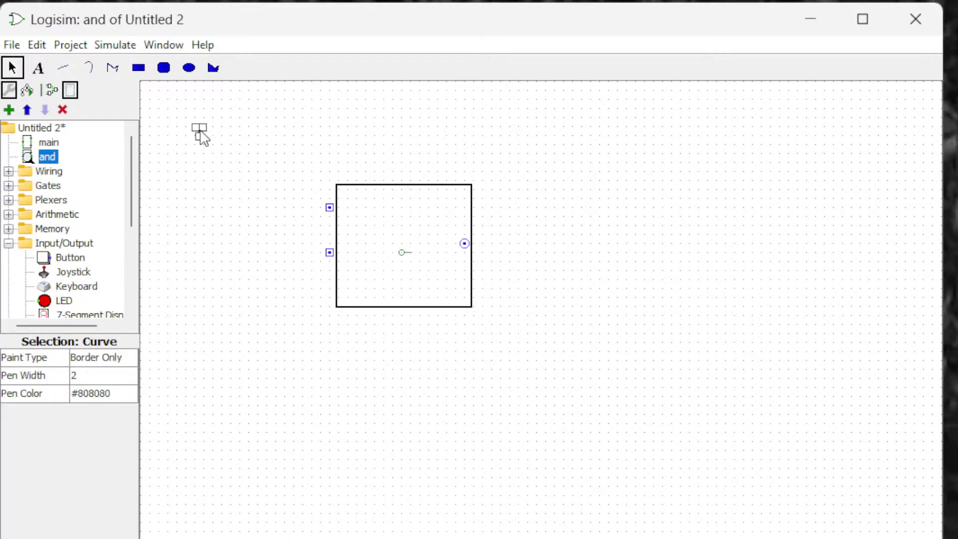
{"action": "left_click_drag", "start_coordinate": [203, 129], "coordinate": [417, 215]}
{"action": "left_click_drag", "start_coordinate": [209, 133], "coordinate": [402, 232]}
{"action": "left_click_drag", "start_coordinate": [194, 135], "coordinate": [427, 224]}
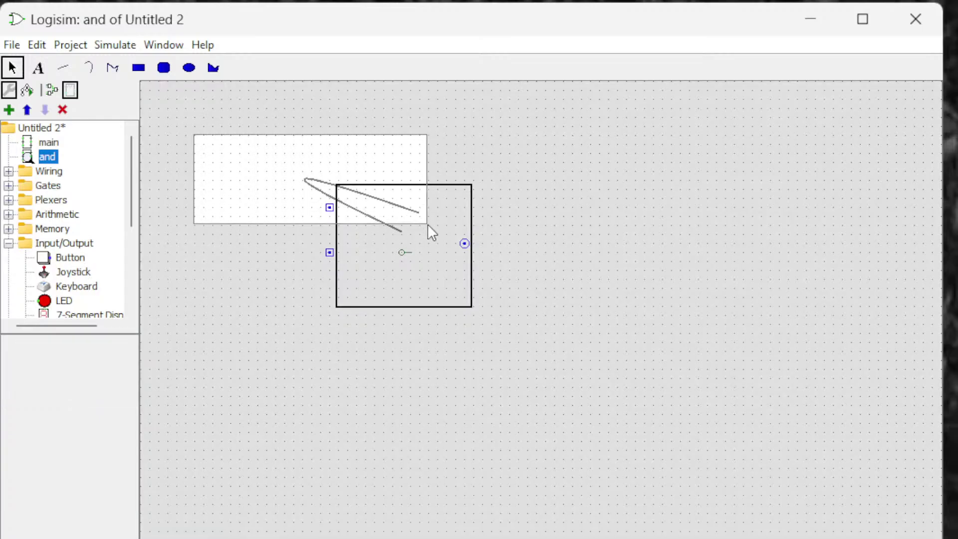
{"action": "left_click", "coordinate": [330, 208]}
{"action": "left_click_drag", "start_coordinate": [199, 137], "coordinate": [413, 229]}
{"action": "left_click", "coordinate": [372, 359]}
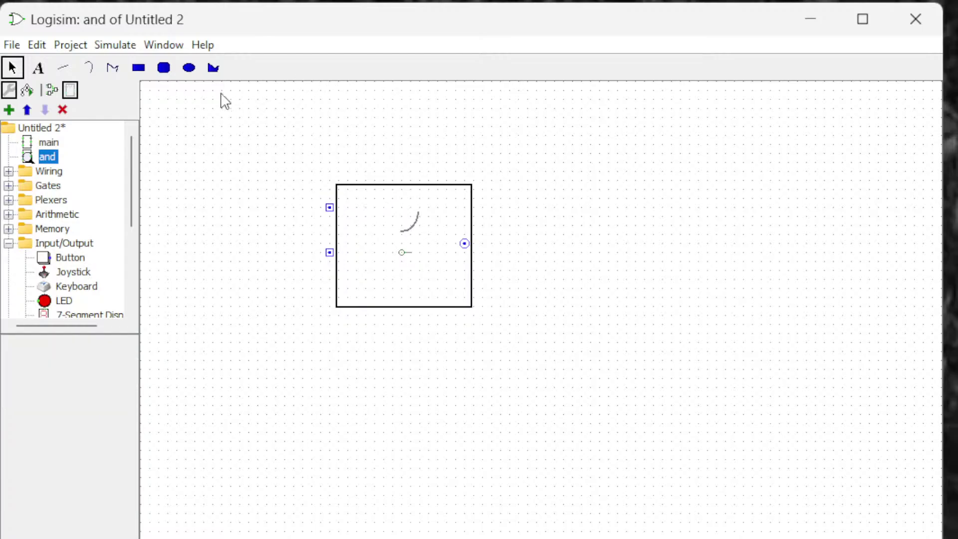
{"action": "left_click", "coordinate": [39, 69]}
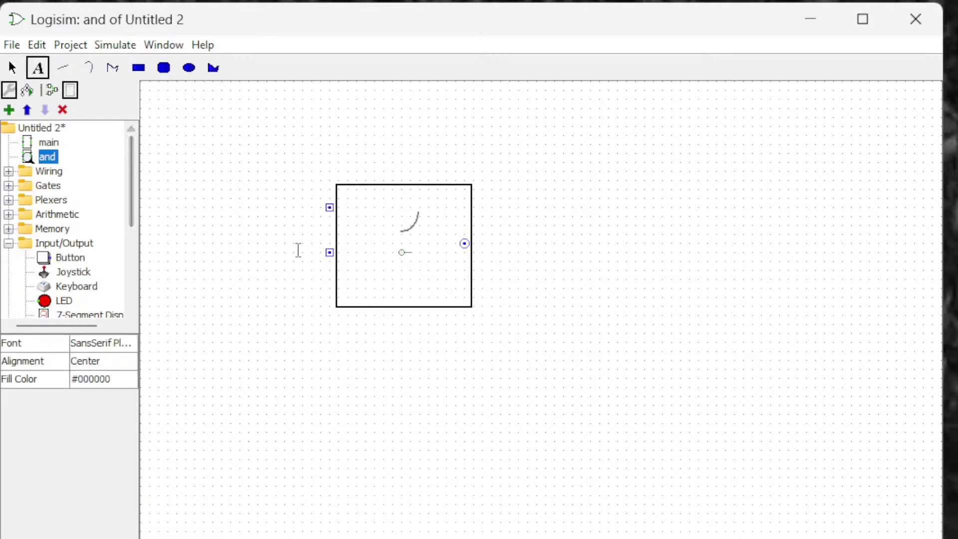
Add the text label 'and gate' inside the square and move it to the top.
{"action": "left_click", "coordinate": [377, 287]}
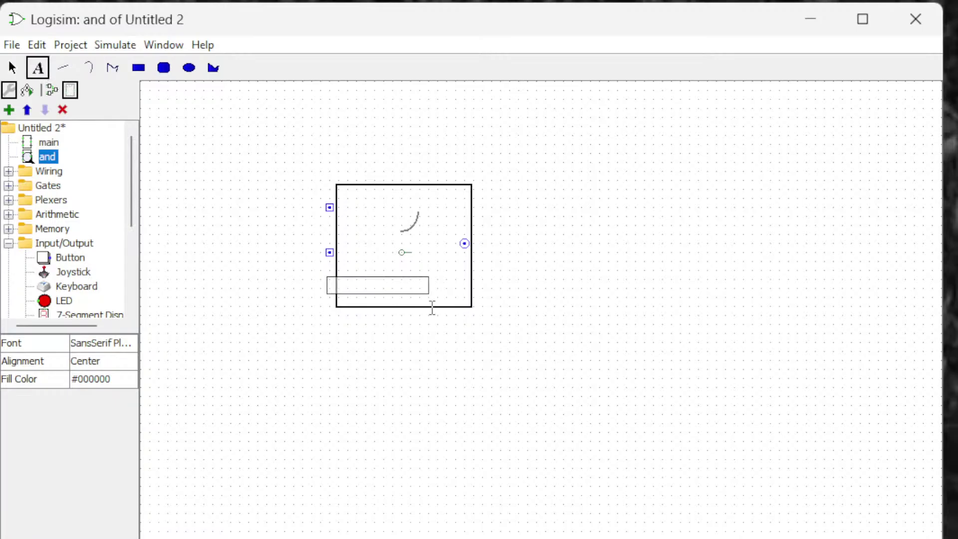
{"action": "type", "text": "and gate"}
{"action": "left_click", "coordinate": [646, 388]}
{"action": "left_click", "coordinate": [13, 68]}
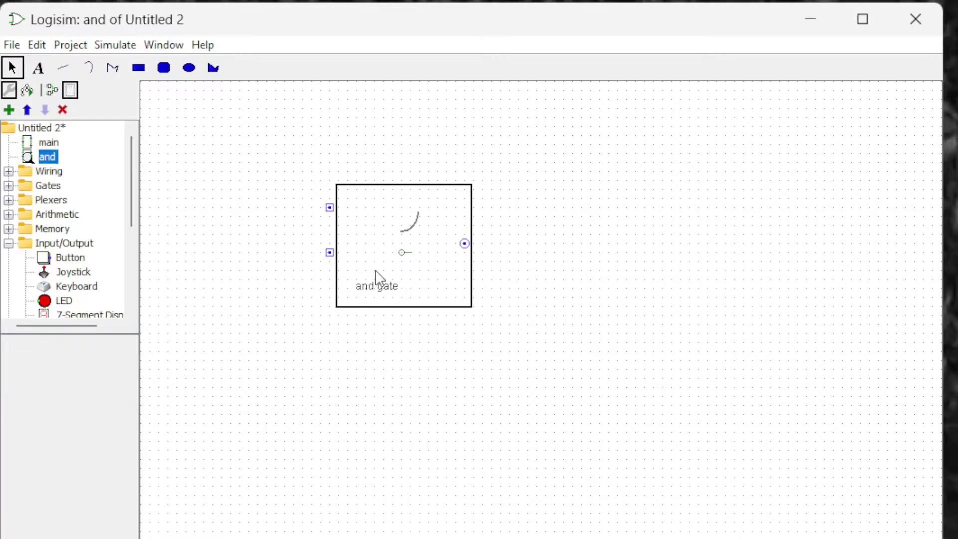
{"action": "left_click", "coordinate": [383, 294]}
{"action": "left_click_drag", "start_coordinate": [378, 297], "coordinate": [409, 212]}
{"action": "left_click", "coordinate": [387, 467]}
Open the label's Font dialog and close it without changes.
{"action": "left_click", "coordinate": [408, 217]}
{"action": "left_click", "coordinate": [403, 204]}
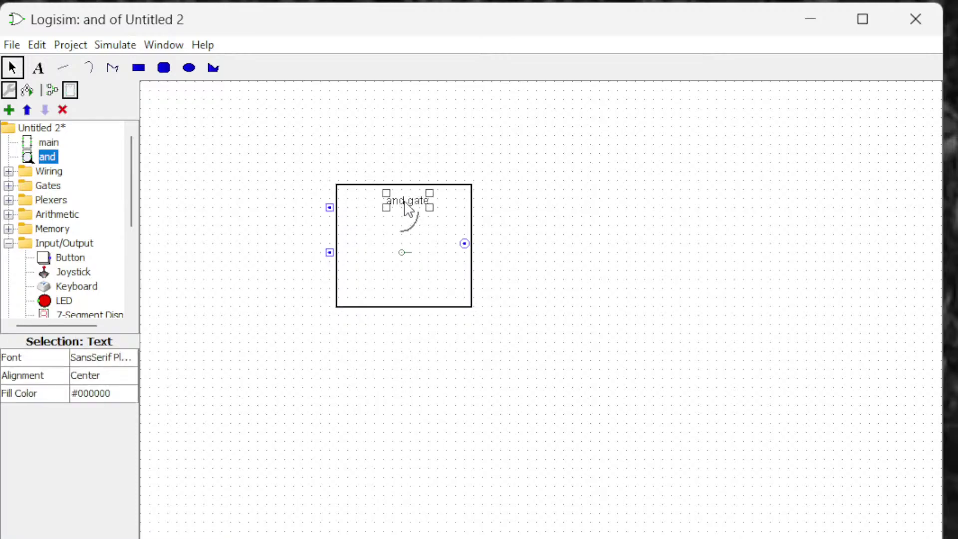
{"action": "left_click", "coordinate": [93, 359]}
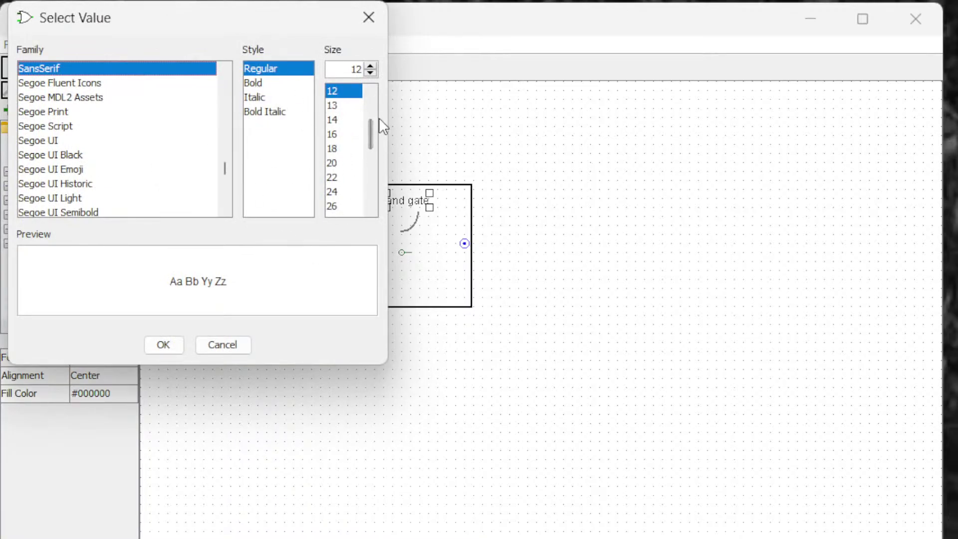
{"action": "left_click", "coordinate": [368, 18]}
{"action": "left_click", "coordinate": [522, 245]}
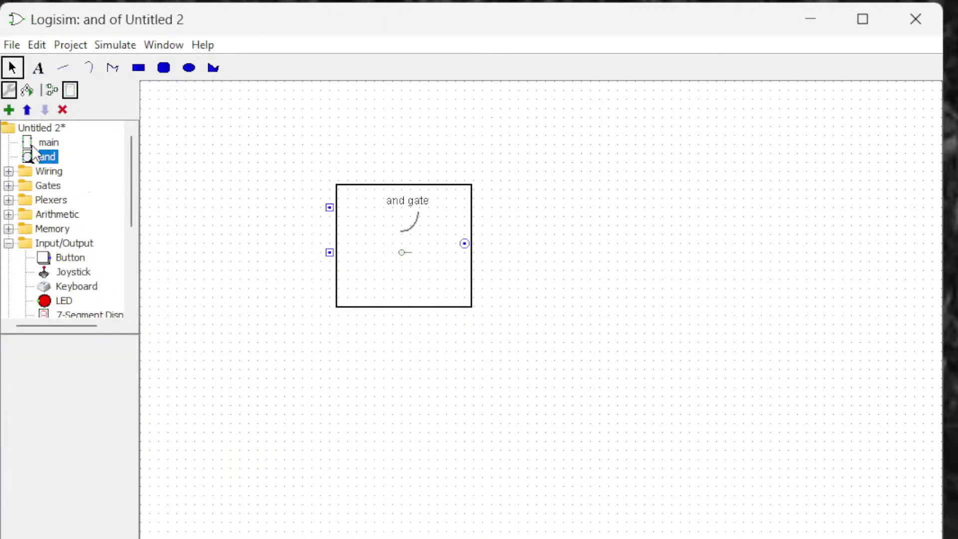
Open main and move the enlarged 'and gate' block below and right of the pins.
{"action": "left_click", "coordinate": [49, 142]}
{"action": "double_click", "coordinate": [48, 142]}
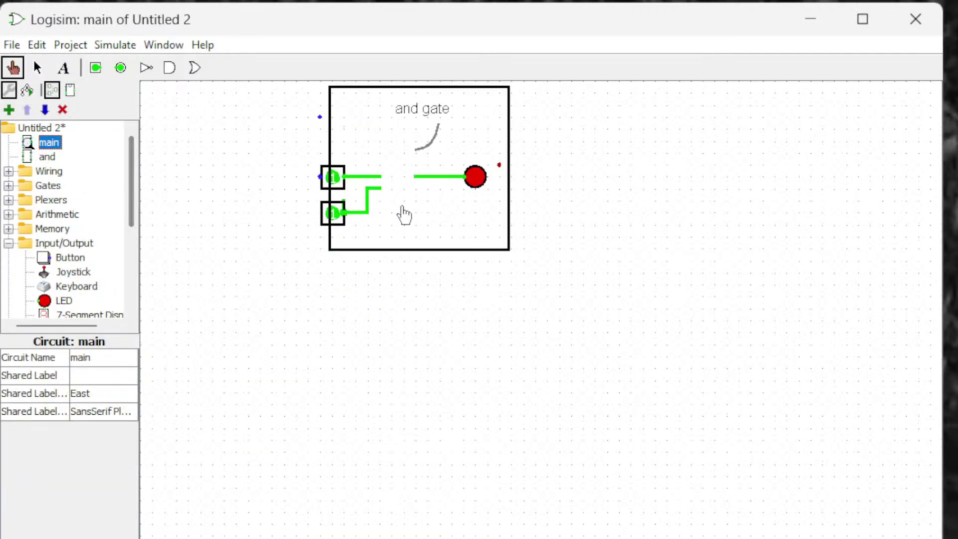
{"action": "left_click", "coordinate": [400, 129]}
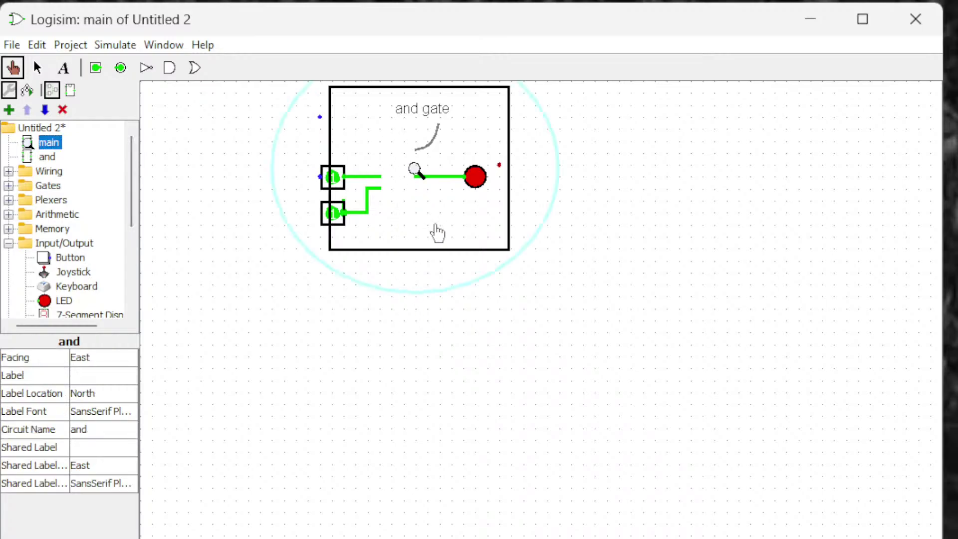
{"action": "left_click", "coordinate": [39, 70]}
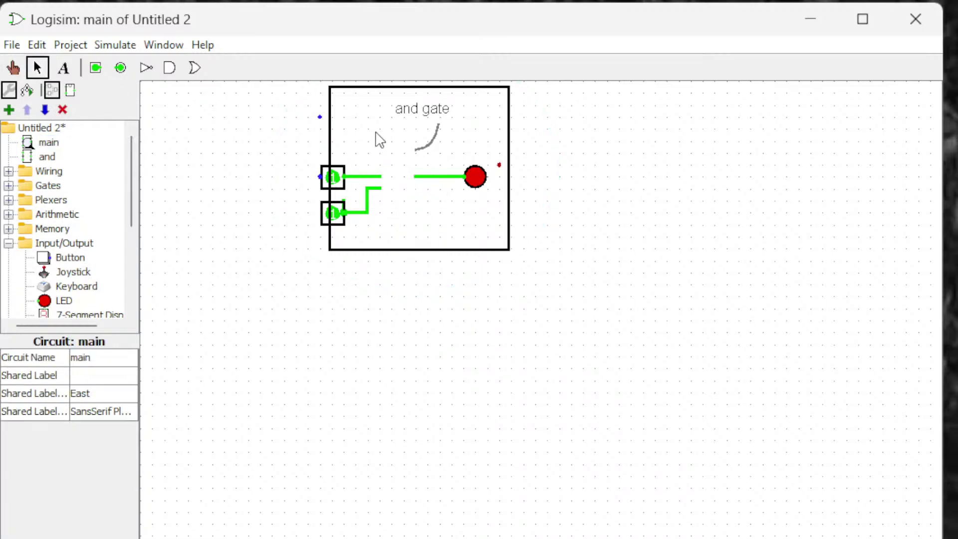
{"action": "left_click", "coordinate": [381, 133]}
{"action": "left_click_drag", "start_coordinate": [381, 133], "coordinate": [511, 337]}
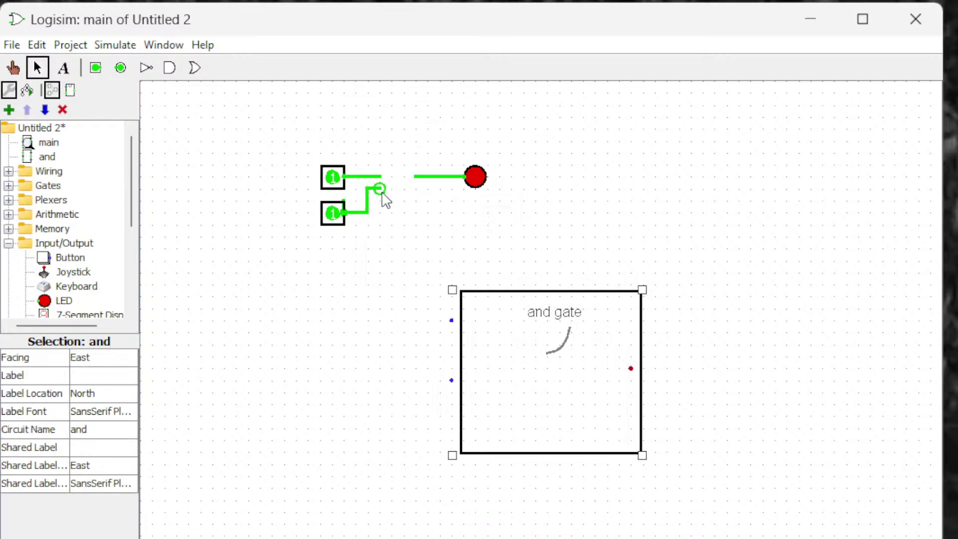
Rewire the top pin to the block's top input and the block's output to the LED.
{"action": "left_click", "coordinate": [343, 187]}
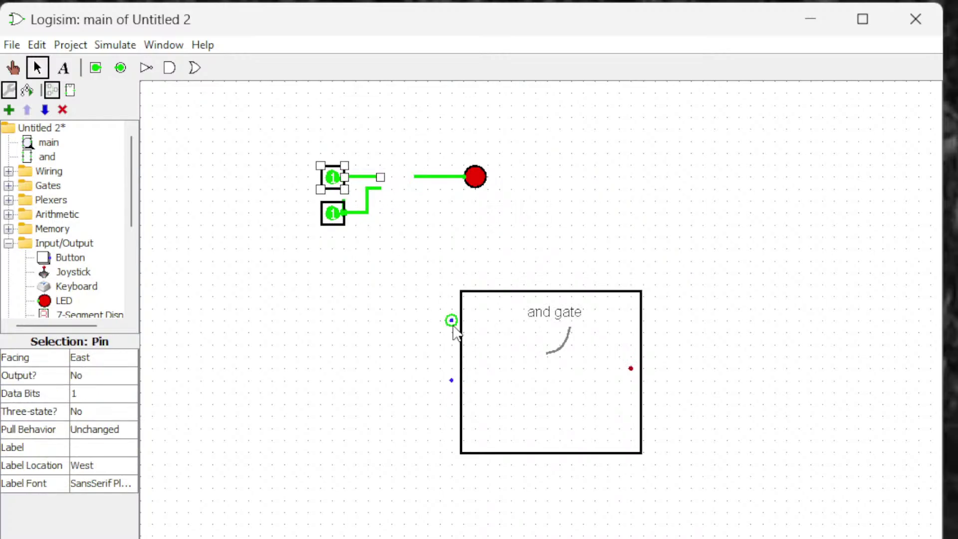
{"action": "left_click_drag", "start_coordinate": [451, 320], "coordinate": [451, 380]}
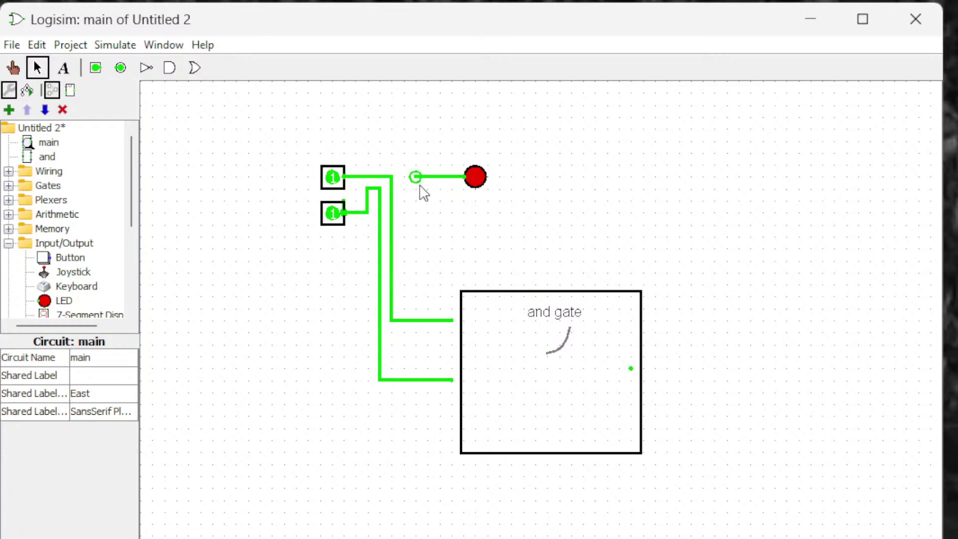
{"action": "left_click_drag", "start_coordinate": [415, 177], "coordinate": [632, 368]}
{"action": "left_click", "coordinate": [541, 367]}
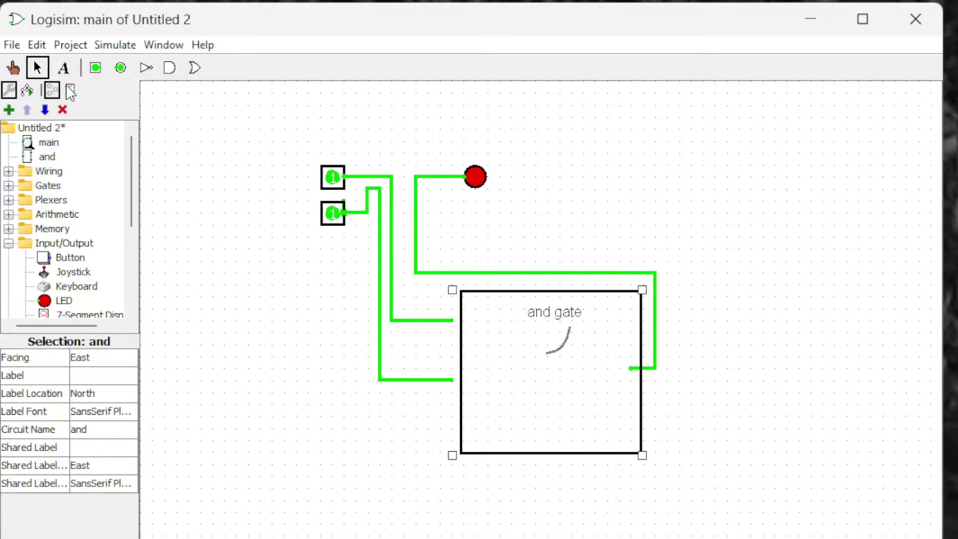
Toggle both input pins off and back to 1 so the LED lights up.
{"action": "left_click", "coordinate": [13, 67]}
{"action": "left_click", "coordinate": [335, 179]}
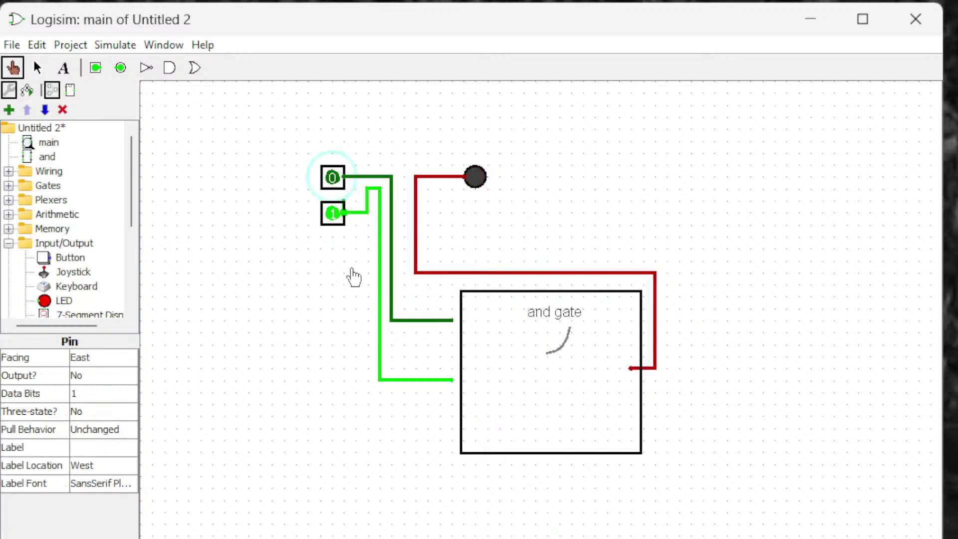
{"action": "left_click", "coordinate": [335, 215]}
{"action": "left_click", "coordinate": [335, 216]}
{"action": "left_click", "coordinate": [333, 178]}
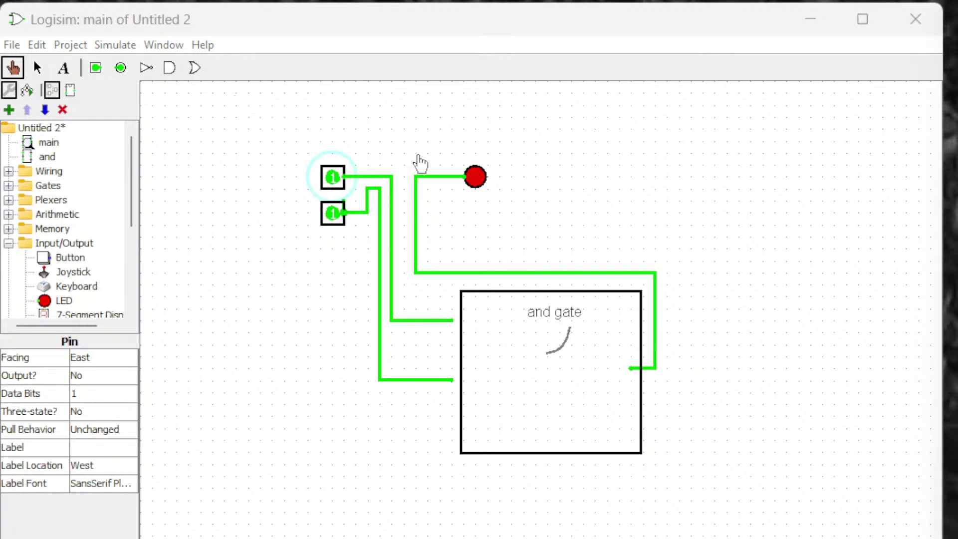
{"action": "left_click", "coordinate": [50, 143]}
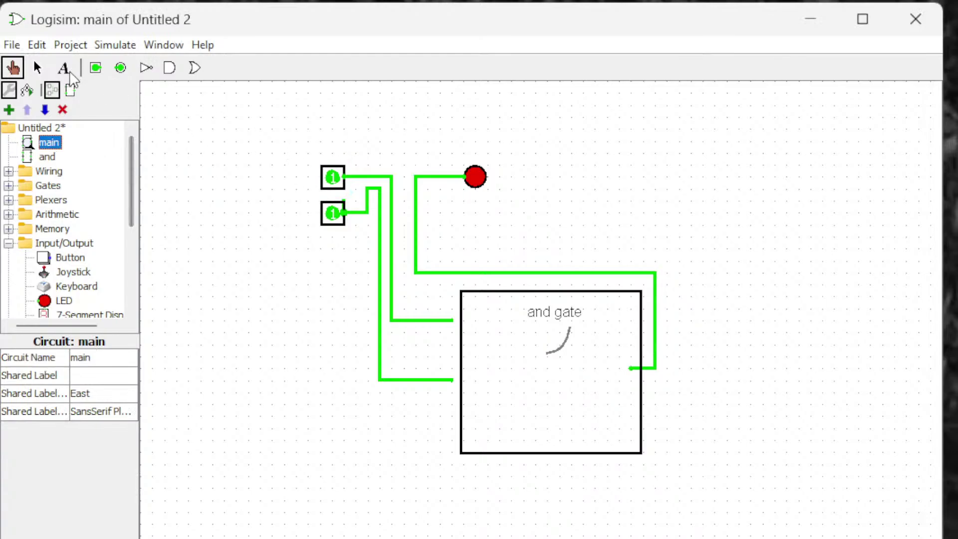
Delete every component and wire in main, then place a TTY terminal on the empty canvas.
{"action": "left_click", "coordinate": [37, 68]}
{"action": "left_click_drag", "start_coordinate": [269, 161], "coordinate": [706, 532]}
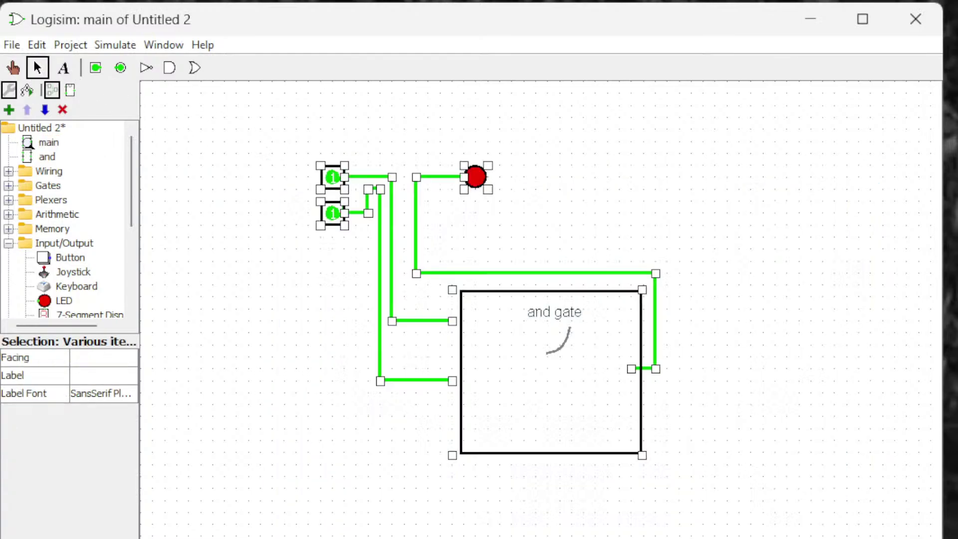
{"action": "key", "text": "Delete"}
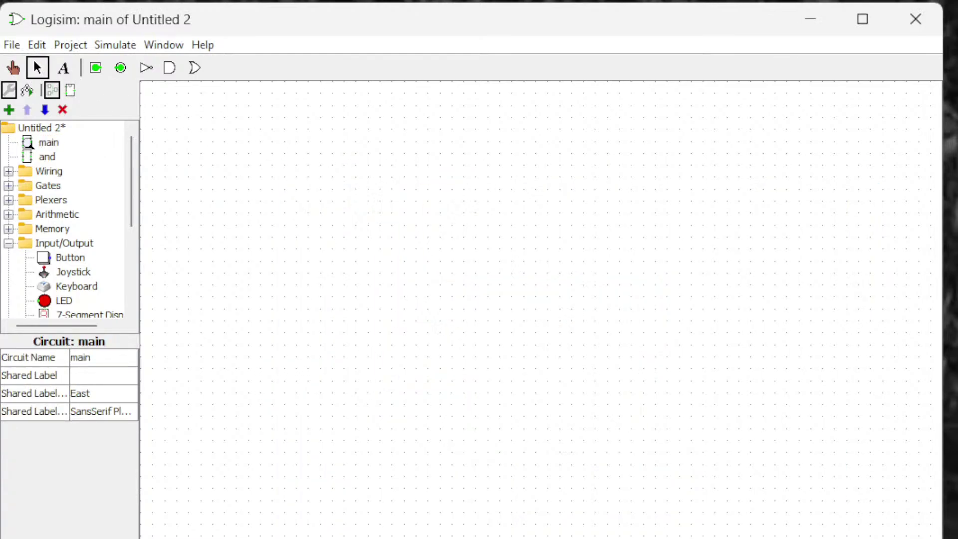
{"action": "left_click_drag", "start_coordinate": [129, 207], "coordinate": [131, 284]}
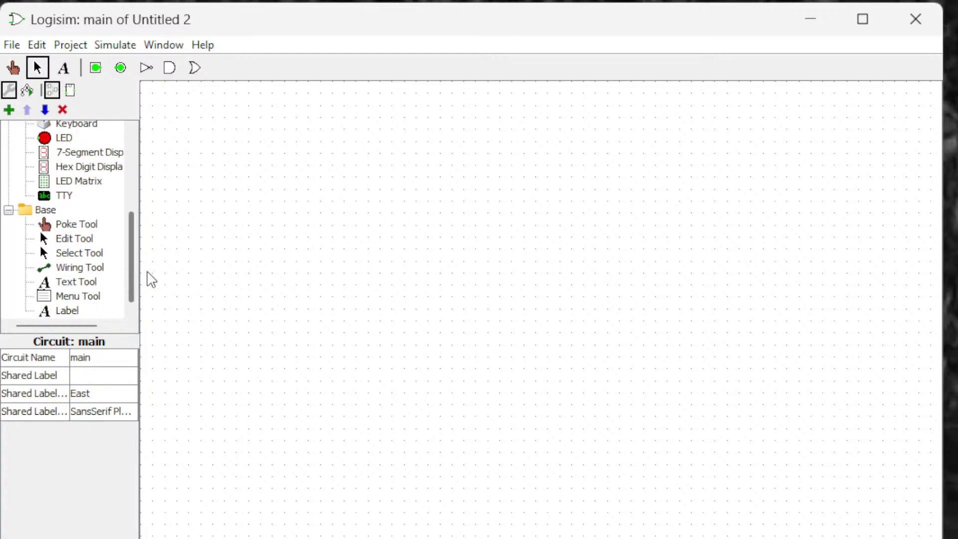
{"action": "left_click", "coordinate": [70, 196]}
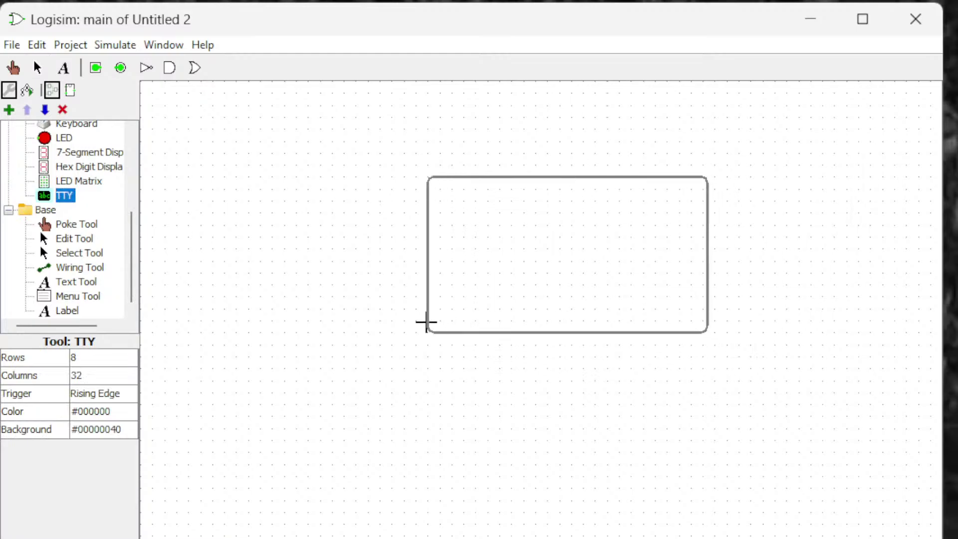
{"action": "left_click", "coordinate": [426, 322]}
{"action": "left_click", "coordinate": [423, 482]}
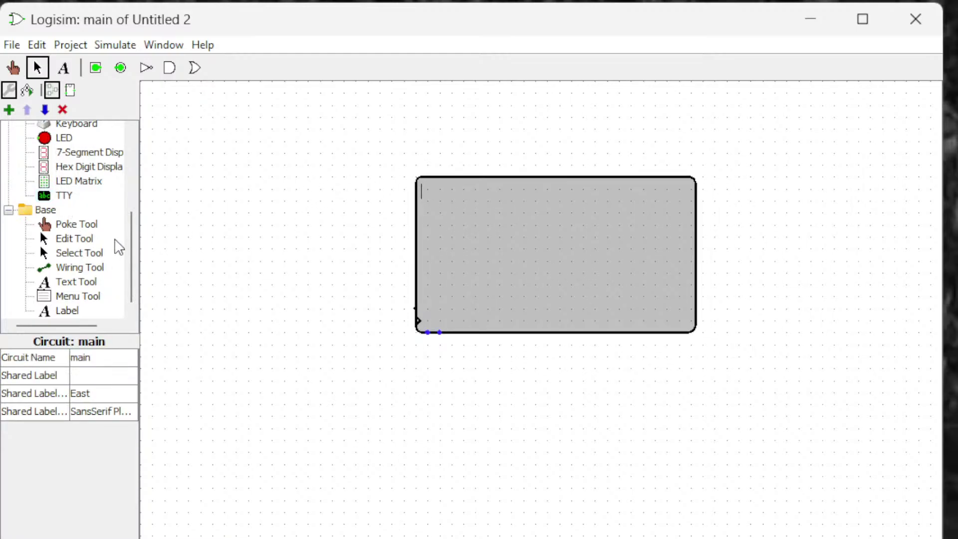
Choose the Random Generator from the Memory component group.
{"action": "scroll", "coordinate": [135, 224], "scroll_direction": "up", "scroll_amount": 4}
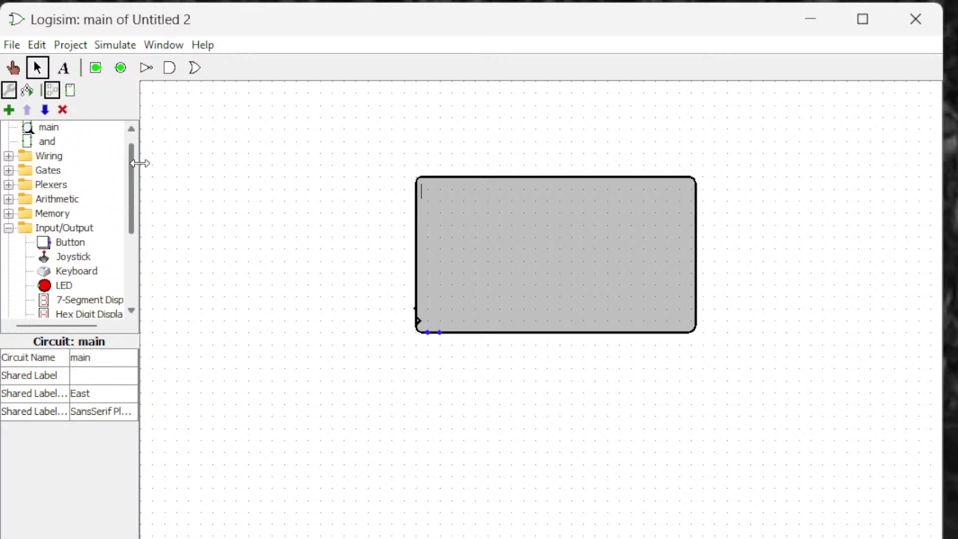
{"action": "scroll", "coordinate": [140, 163], "scroll_direction": "up", "scroll_amount": 1}
{"action": "scroll", "coordinate": [133, 210], "scroll_direction": "down", "scroll_amount": 4}
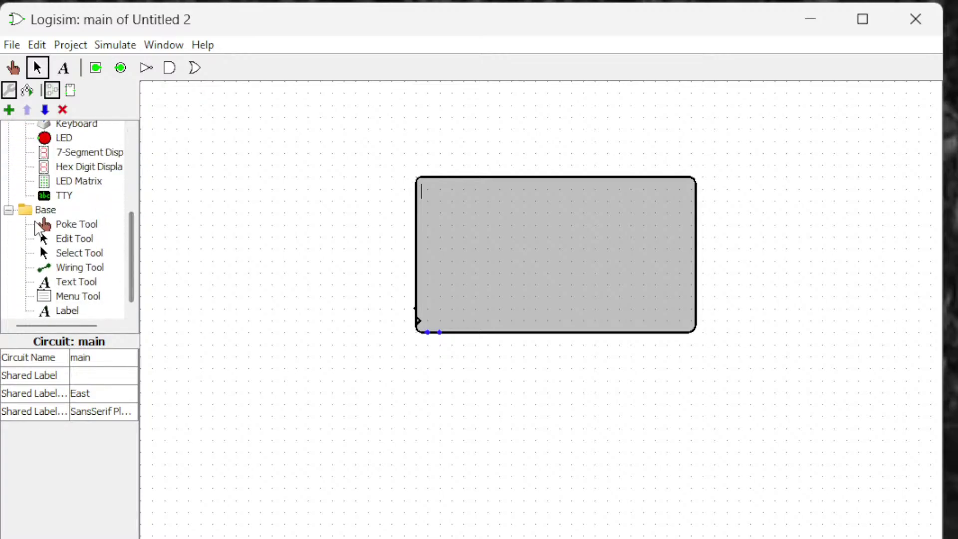
{"action": "scroll", "coordinate": [140, 235], "scroll_direction": "up", "scroll_amount": 4}
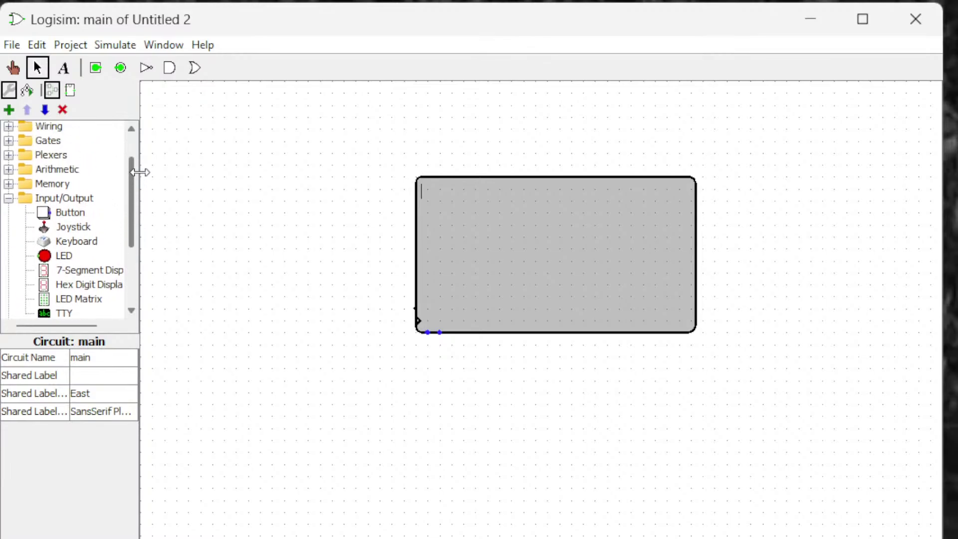
{"action": "left_click", "coordinate": [9, 213]}
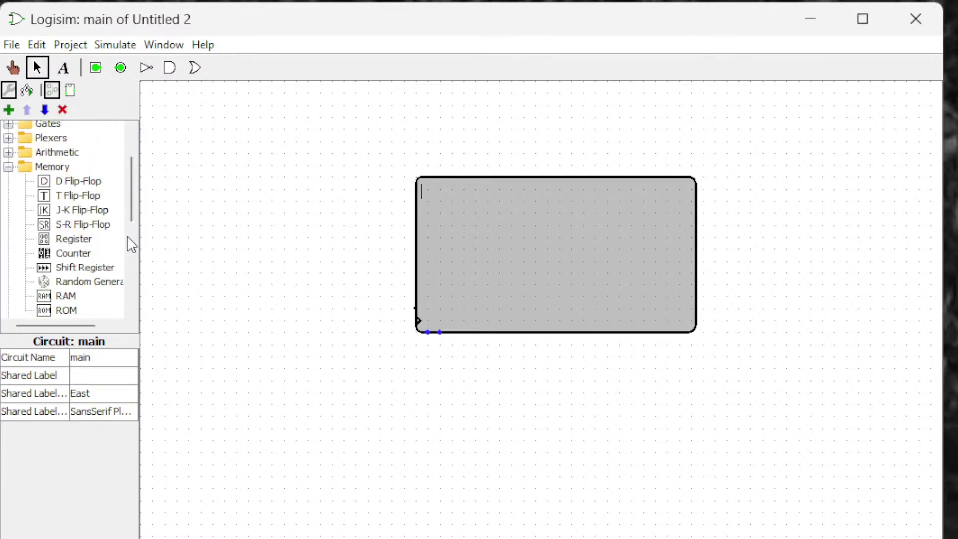
{"action": "left_click", "coordinate": [94, 283]}
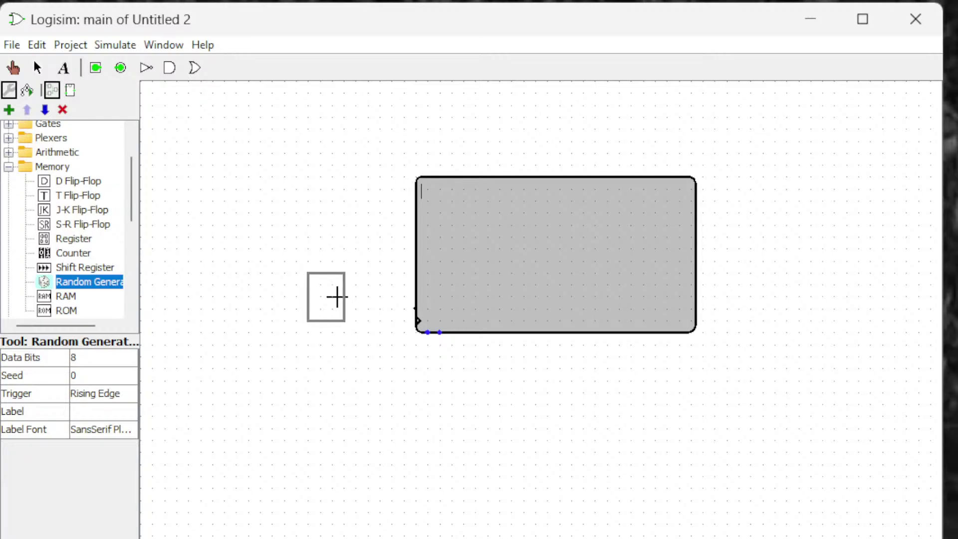
Place a Random Generator left of the TTY and wire its output to the TTY data input.
{"action": "left_click", "coordinate": [338, 296]}
{"action": "mouse_move", "coordinate": [332, 295]}
{"action": "left_mouse_down"}
{"action": "mouse_move", "coordinate": [329, 319]}
{"action": "mouse_move", "coordinate": [330, 310]}
{"action": "left_mouse_up"}
{"action": "left_click_drag", "start_coordinate": [413, 310], "coordinate": [349, 312]}
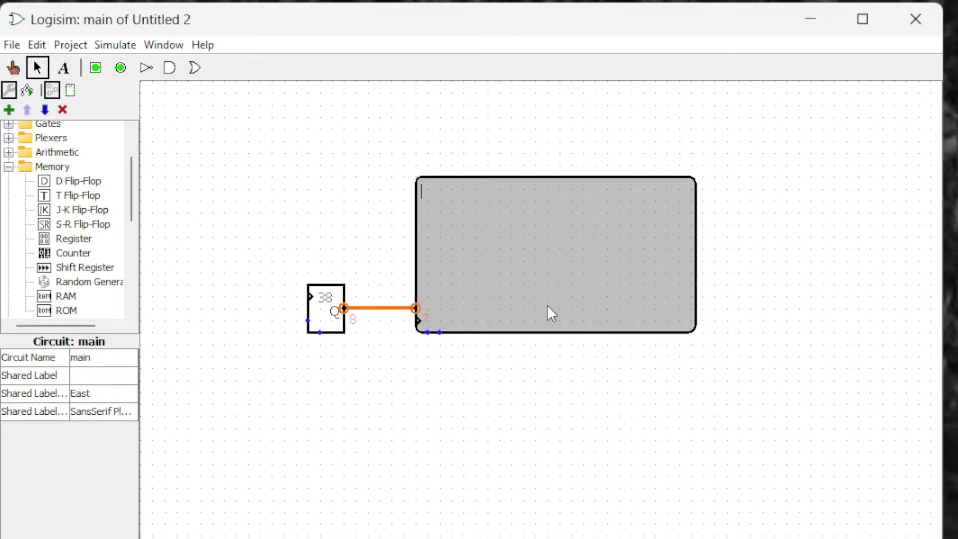
Set the Random Generator's Data Bits to 7.
{"action": "left_click", "coordinate": [325, 328]}
{"action": "left_click", "coordinate": [93, 358]}
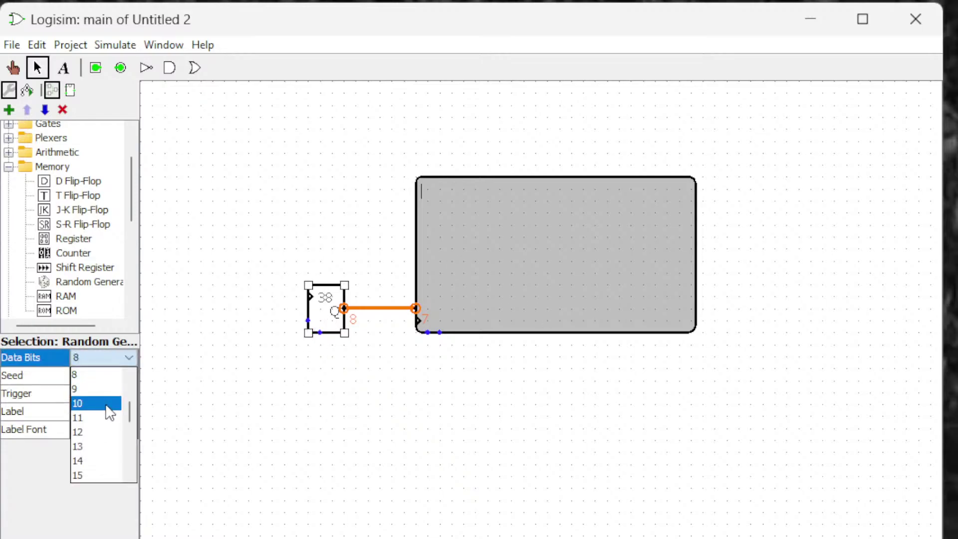
{"action": "mouse_move", "coordinate": [129, 417]}
{"action": "left_mouse_down"}
{"action": "mouse_move", "coordinate": [125, 393]}
{"action": "mouse_move", "coordinate": [124, 406]}
{"action": "left_mouse_up"}
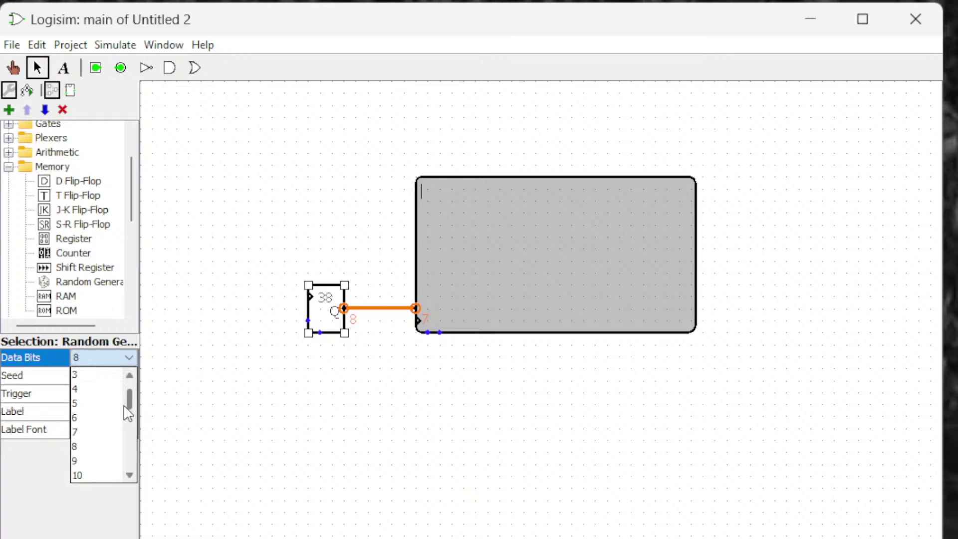
{"action": "left_click", "coordinate": [102, 433]}
{"action": "left_click", "coordinate": [259, 438]}
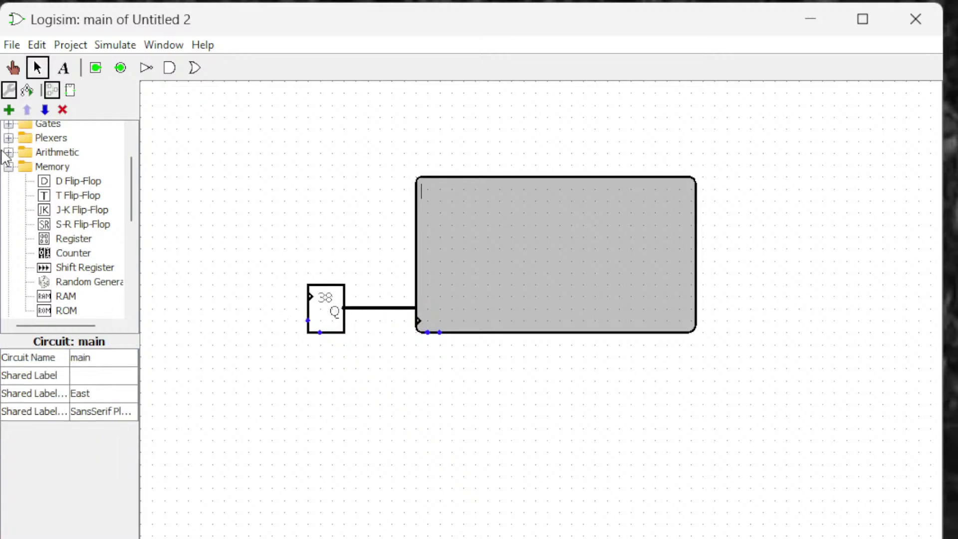
{"action": "left_click_drag", "start_coordinate": [133, 196], "coordinate": [79, 175]}
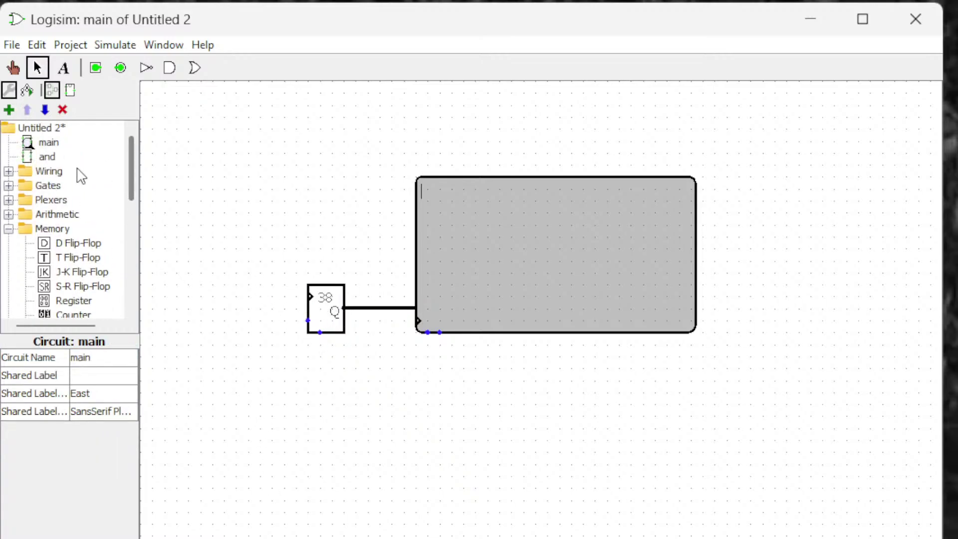
Add a Clock left of the generator, wiring it to the generator's and TTY's clock inputs.
{"action": "left_click", "coordinate": [9, 171]}
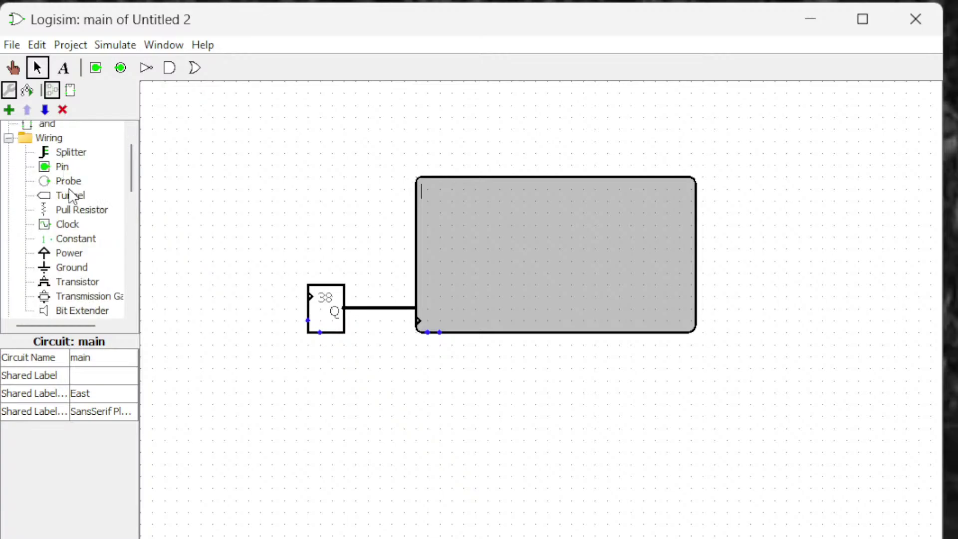
{"action": "left_click", "coordinate": [68, 224]}
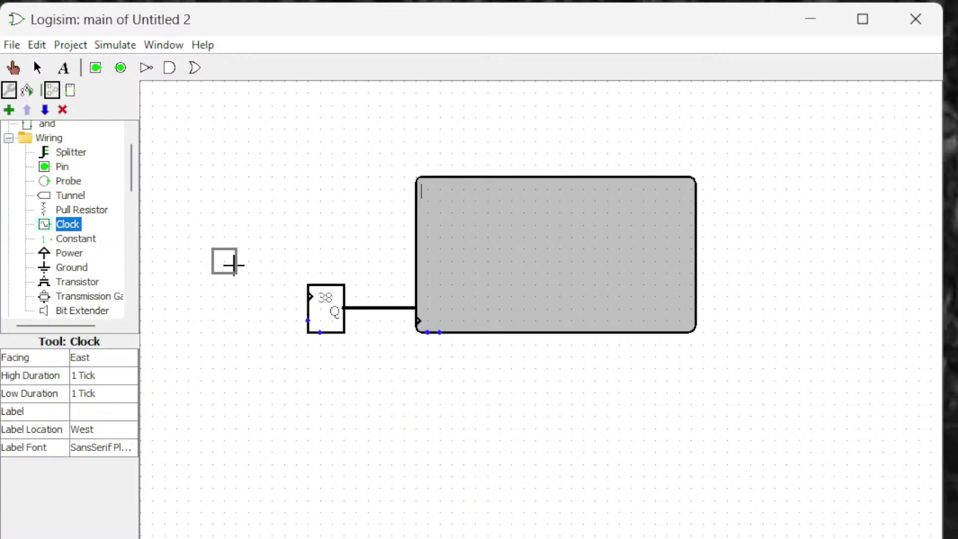
{"action": "left_click", "coordinate": [252, 292]}
{"action": "mouse_move", "coordinate": [248, 296]}
{"action": "left_mouse_down"}
{"action": "mouse_move", "coordinate": [250, 308]}
{"action": "mouse_move", "coordinate": [309, 296]}
{"action": "left_mouse_up"}
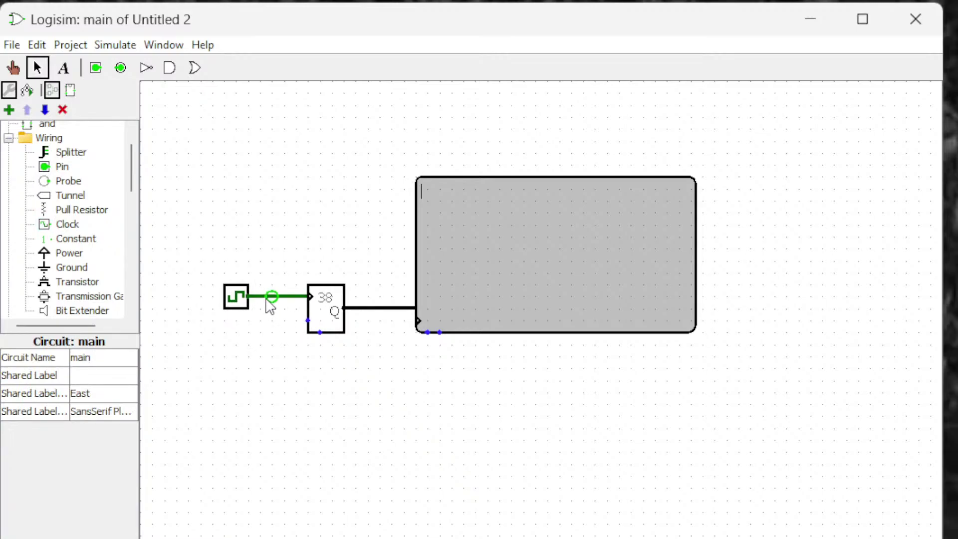
{"action": "mouse_move", "coordinate": [271, 296]}
{"action": "left_mouse_down"}
{"action": "mouse_move", "coordinate": [282, 387]}
{"action": "mouse_move", "coordinate": [346, 379]}
{"action": "mouse_move", "coordinate": [377, 331]}
{"action": "mouse_move", "coordinate": [417, 330]}
{"action": "mouse_move", "coordinate": [360, 336]}
{"action": "left_mouse_up"}
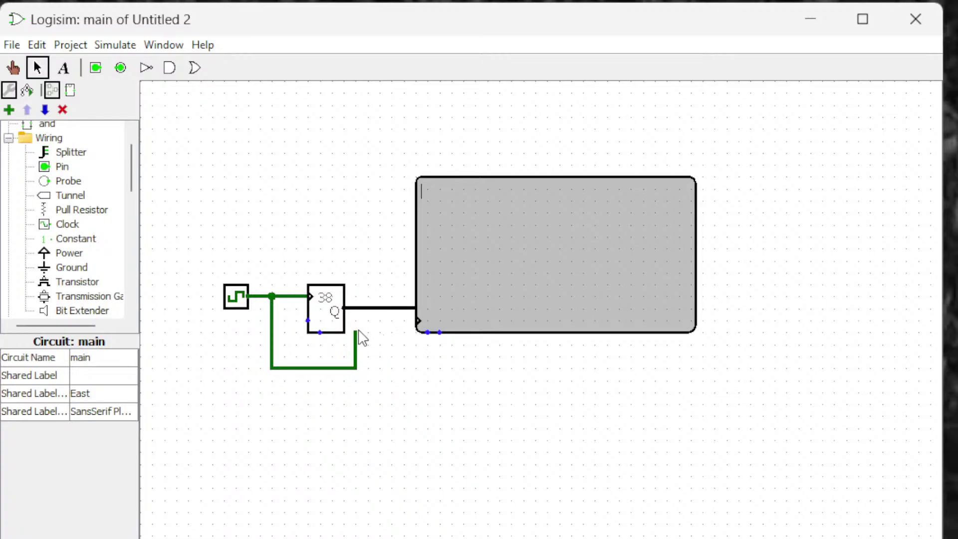
{"action": "left_click_drag", "start_coordinate": [416, 321], "coordinate": [355, 337]}
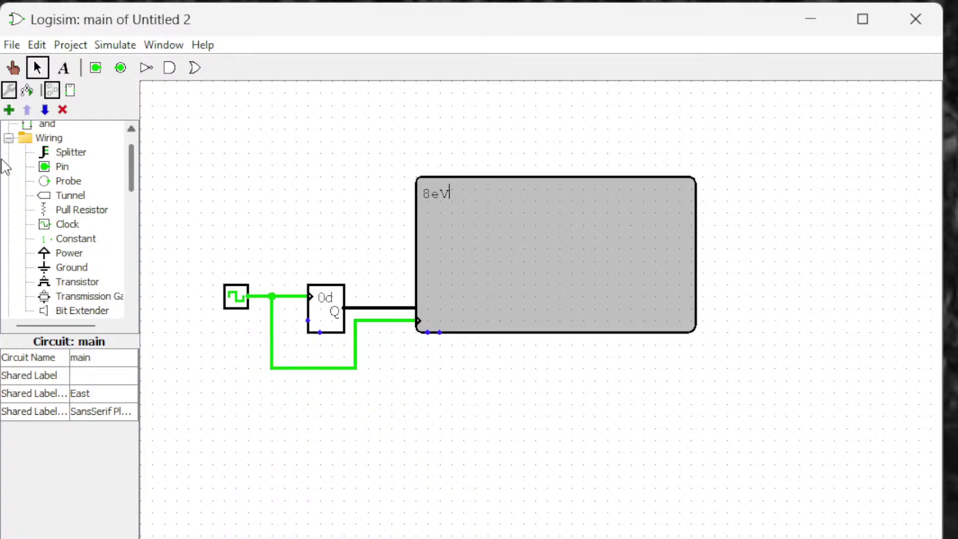
{"action": "left_click", "coordinate": [115, 45]}
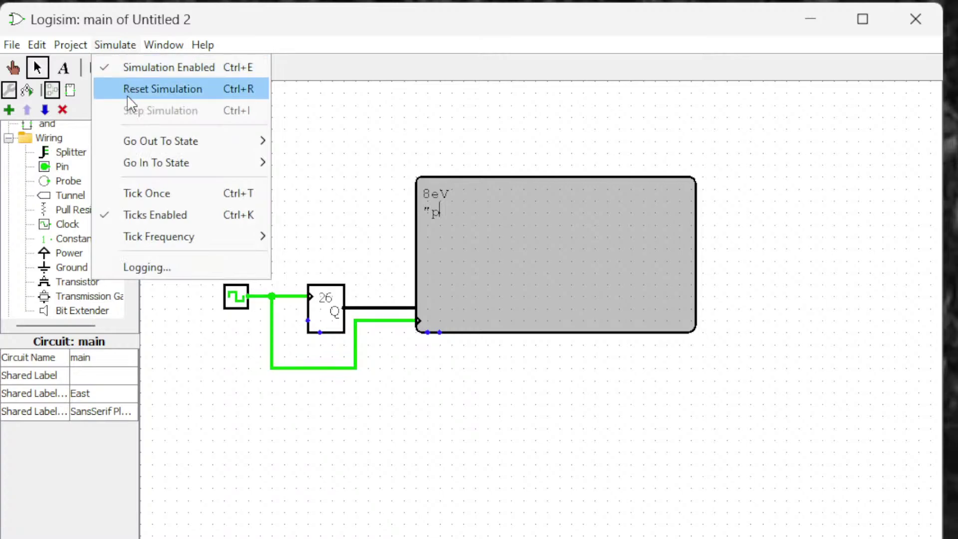
{"action": "mouse_move", "coordinate": [200, 249]}
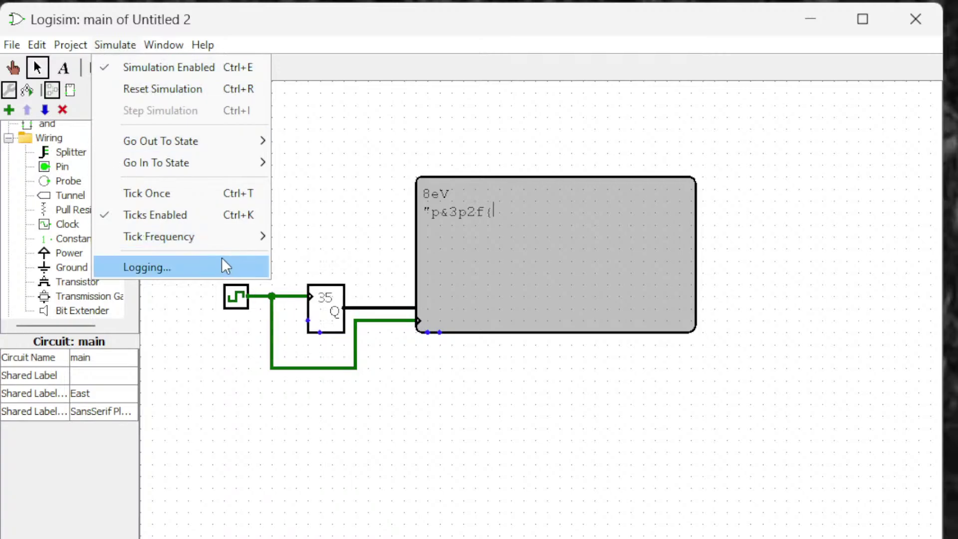
{"action": "mouse_move", "coordinate": [229, 237]}
{"action": "left_click", "coordinate": [199, 458]}
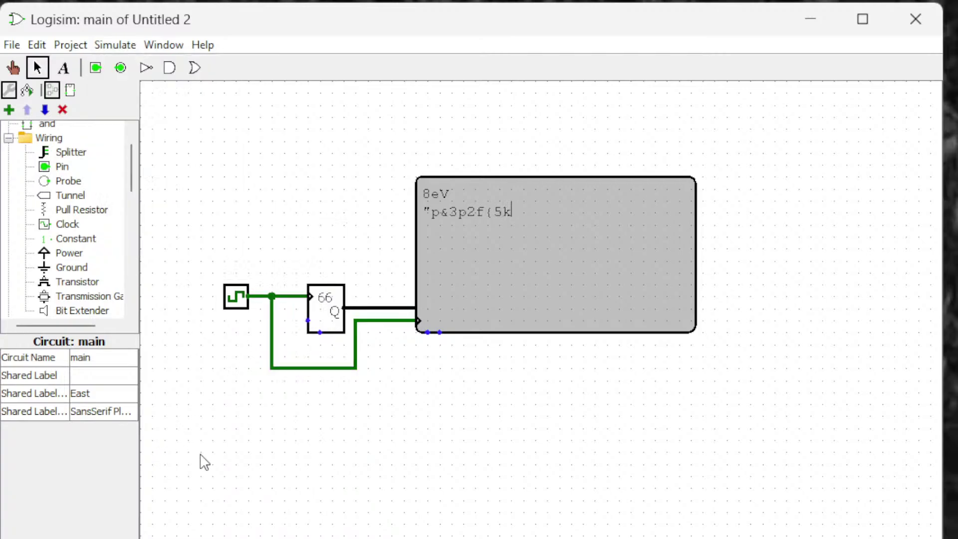
{"action": "left_click", "coordinate": [115, 44]}
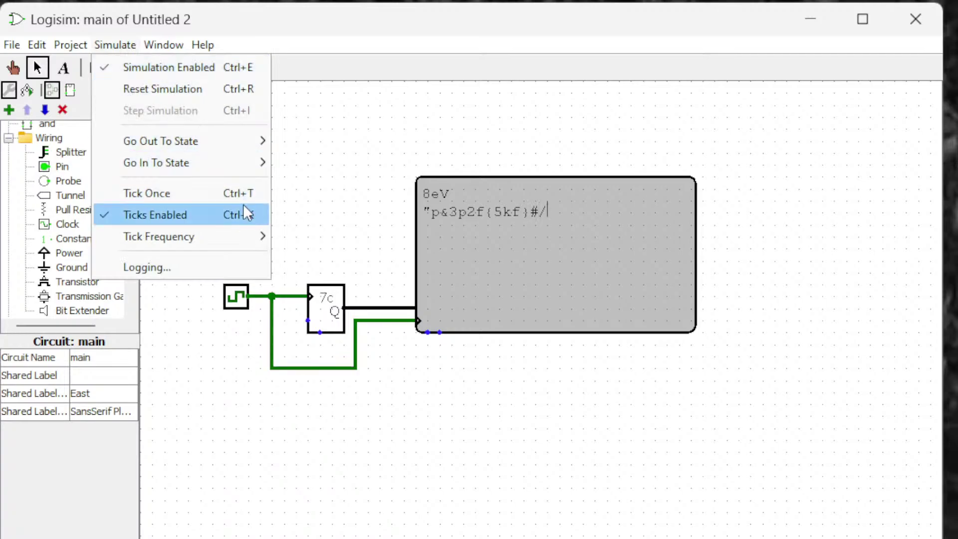
{"action": "mouse_move", "coordinate": [242, 242]}
{"action": "left_click", "coordinate": [175, 381]}
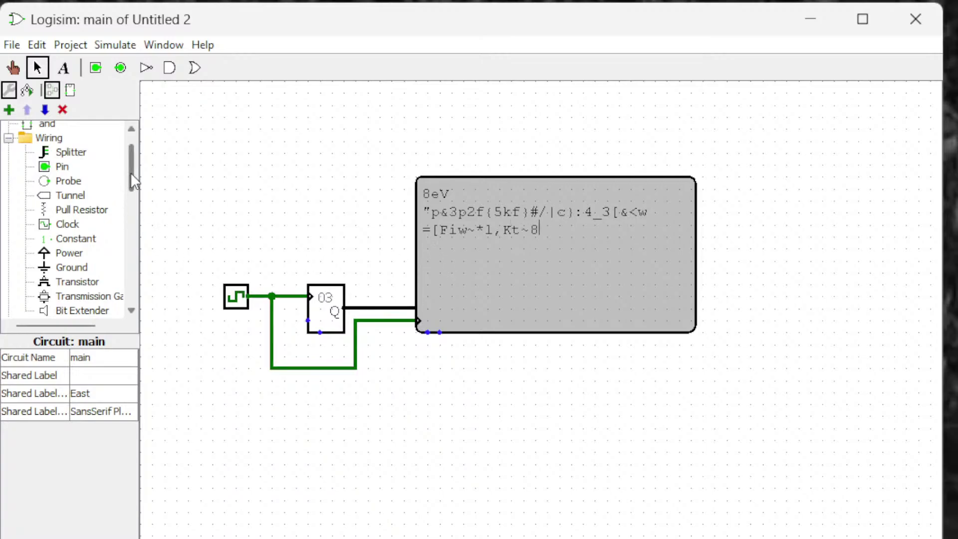
{"action": "left_click_drag", "start_coordinate": [141, 222], "coordinate": [140, 222]}
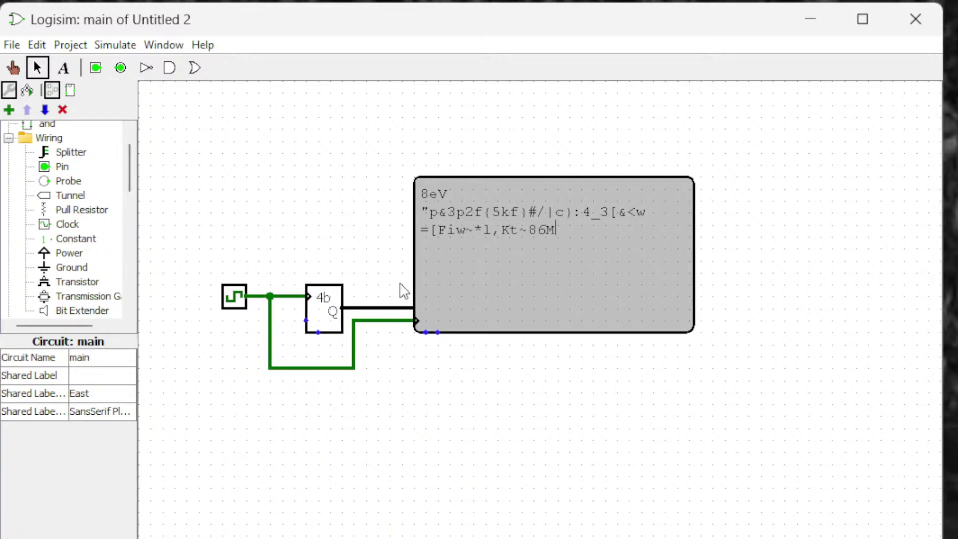